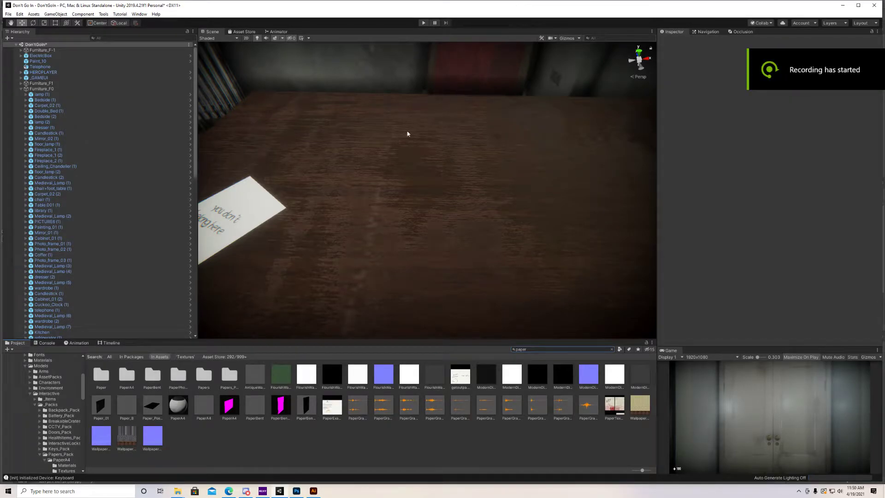
Play-test the scene and examine both sides of the "you don't belong here" note on the table.
{"action": "scroll", "coordinate": [338, 230], "scroll_direction": "down", "scroll_amount": 5}
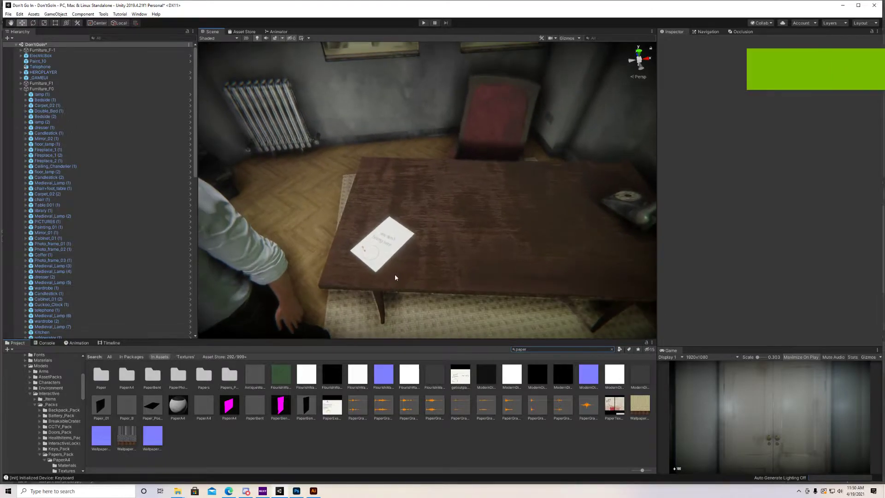
{"action": "right_click_drag", "start_coordinate": [385, 277], "coordinate": [361, 283]}
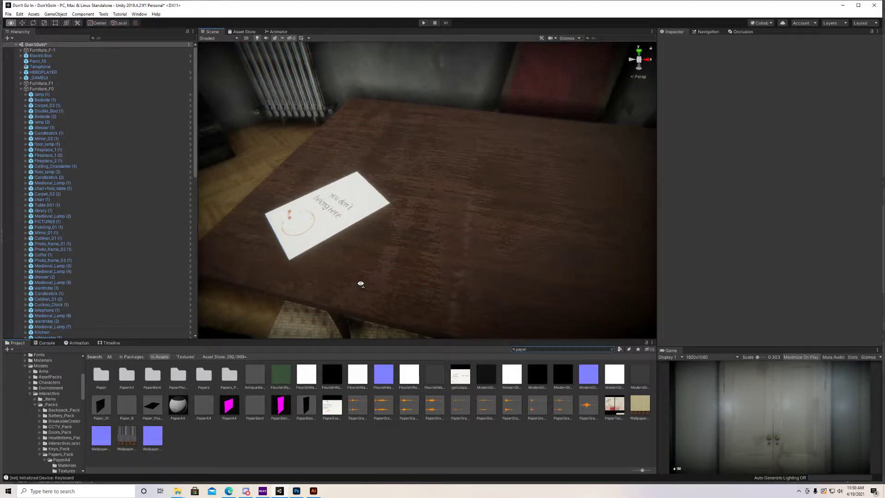
{"action": "right_click_drag", "start_coordinate": [360, 283], "coordinate": [344, 275]}
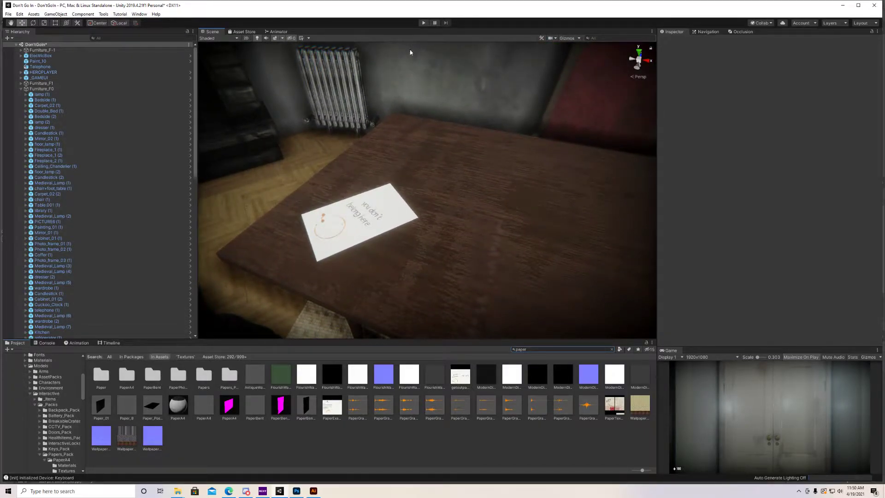
{"action": "left_click", "coordinate": [424, 24]}
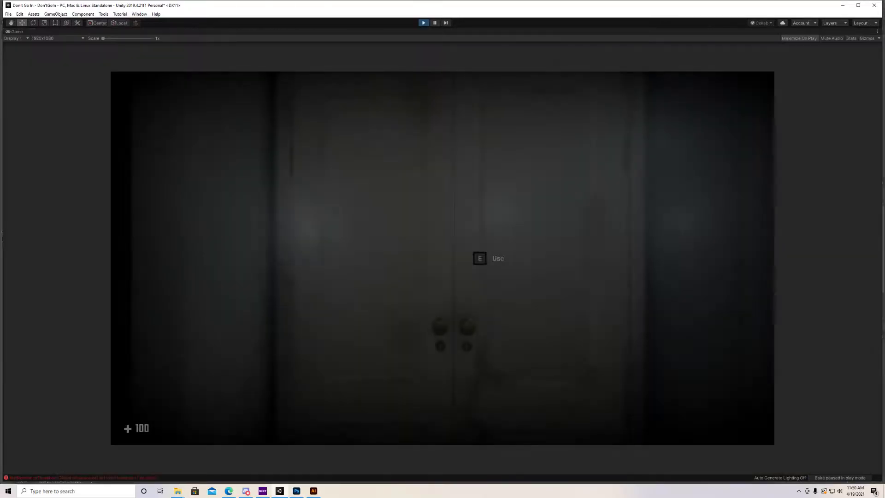
{"action": "key", "text": "e"}
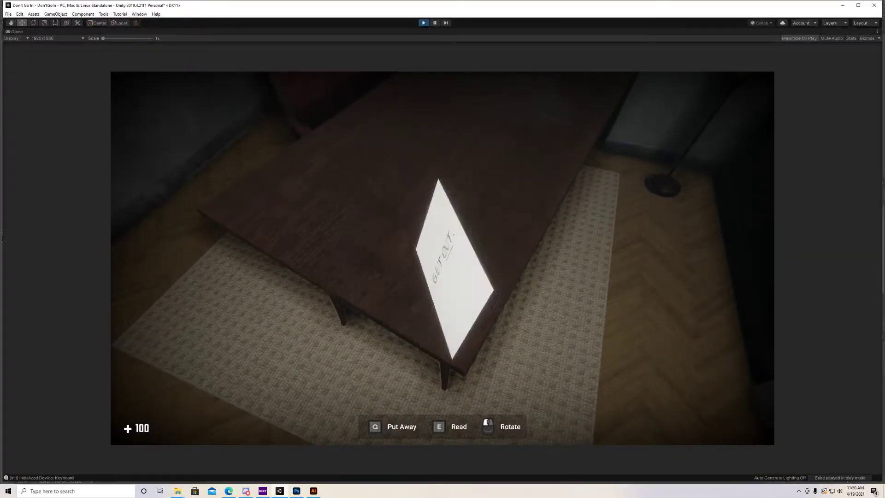
{"action": "key", "text": "q"}
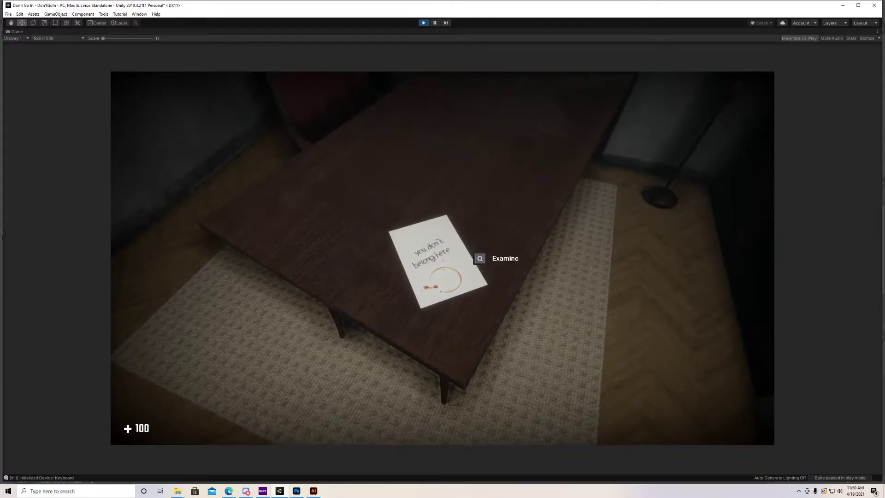
{"action": "key", "text": "e"}
{"action": "key", "text": "q"}
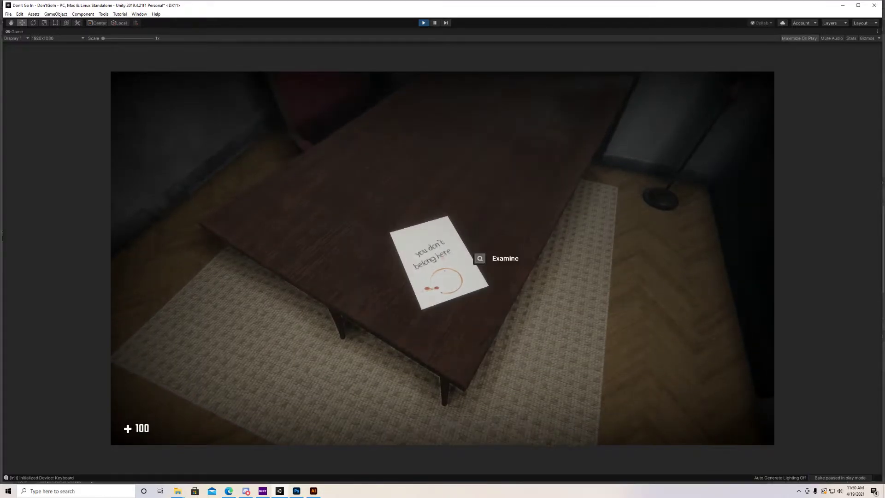
{"action": "key", "text": "e"}
{"action": "left_click_drag", "start_coordinate": [442, 249], "coordinate": [442, 249]}
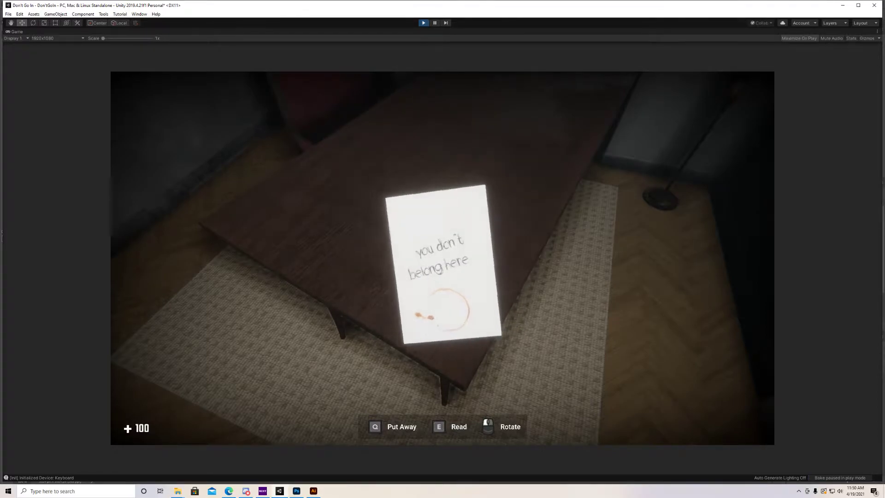
Read the examined note's text in the game, put the note away, and stop the play test.
{"action": "key", "text": "e"}
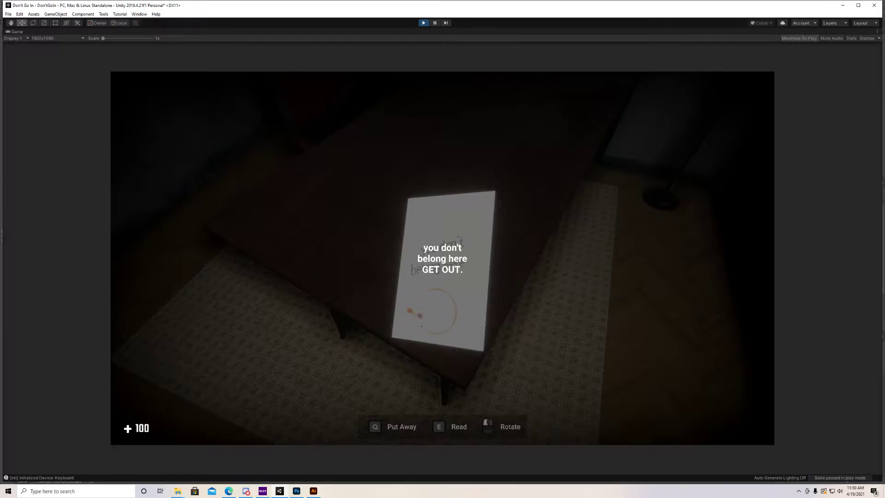
{"action": "key", "text": "e"}
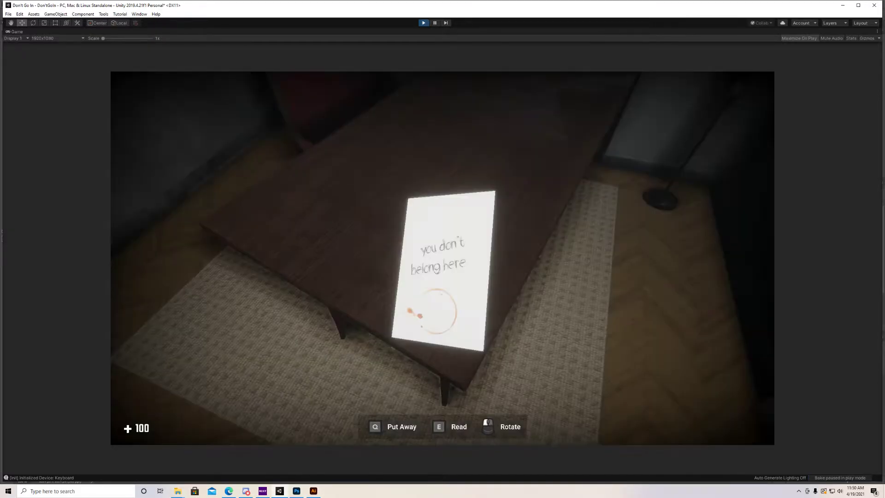
{"action": "key", "text": "q"}
{"action": "key", "text": "Escape"}
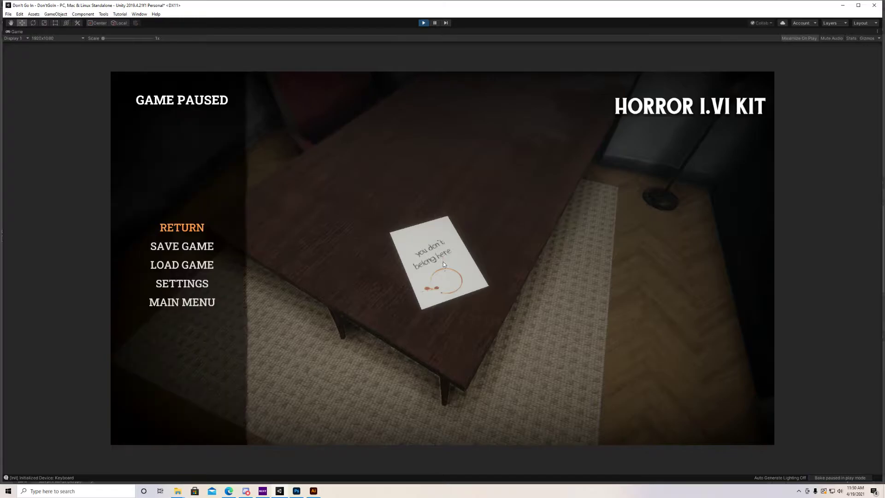
{"action": "left_click", "coordinate": [425, 23]}
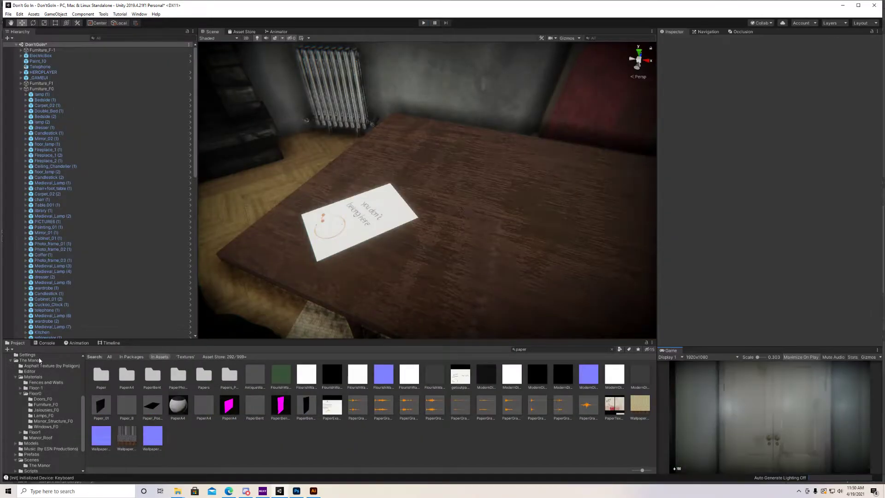
Search the Horror FPS KIT project folder for "paper" assets.
{"action": "scroll", "coordinate": [36, 373], "scroll_direction": "up", "scroll_amount": 5}
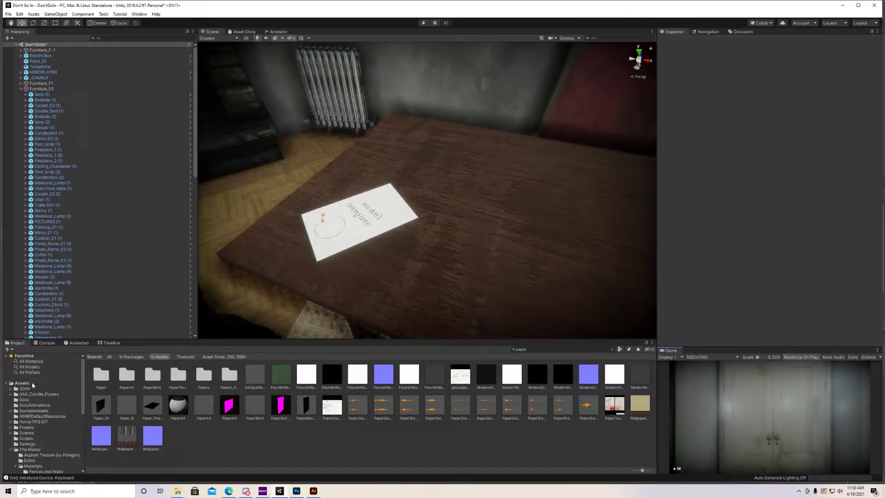
{"action": "left_click", "coordinate": [30, 422]}
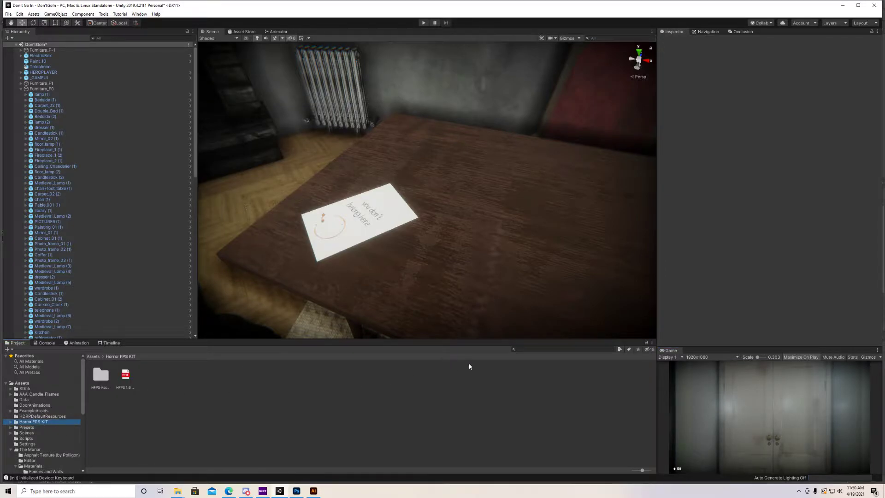
{"action": "left_click", "coordinate": [551, 350]}
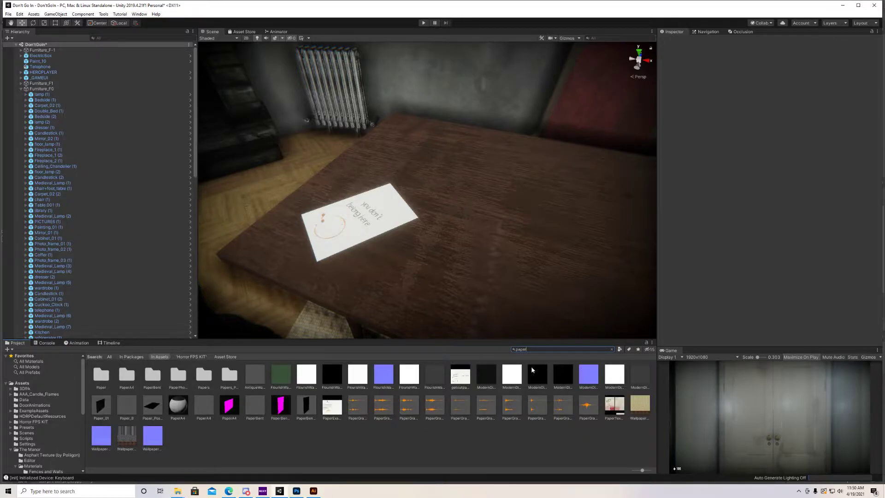
Place the PaperBent_A model on the table beside the existing note and raise it to Y 1.257.
{"action": "left_click", "coordinate": [227, 408]}
{"action": "left_click", "coordinate": [281, 409]}
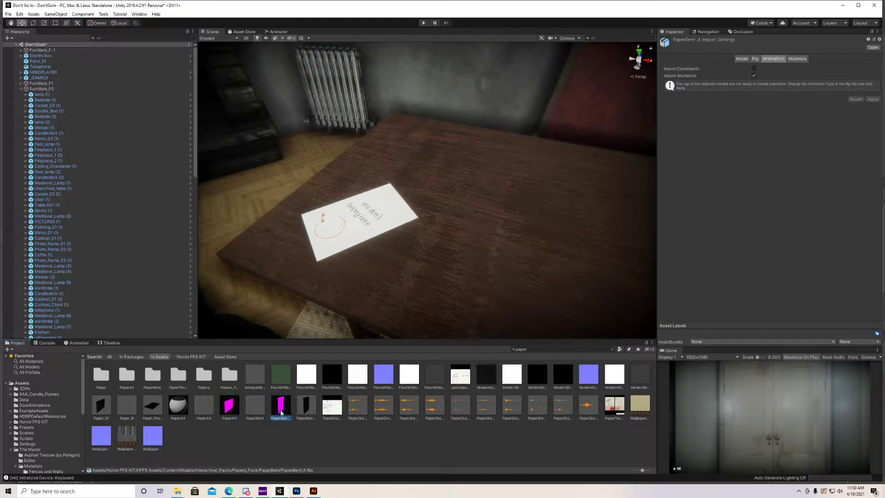
{"action": "left_click", "coordinate": [232, 412]}
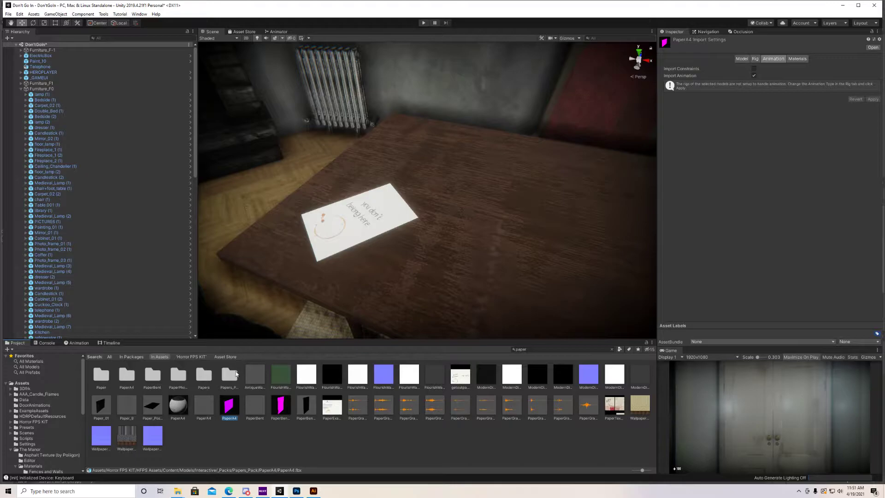
{"action": "left_click_drag", "start_coordinate": [235, 377], "coordinate": [513, 215]}
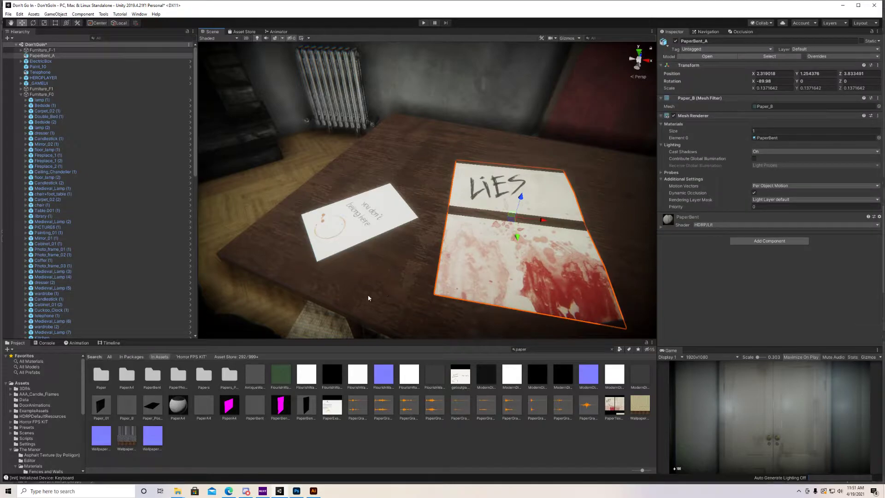
{"action": "right_click_drag", "start_coordinate": [368, 298], "coordinate": [430, 217]}
{"action": "left_click_drag", "start_coordinate": [438, 190], "coordinate": [440, 189]}
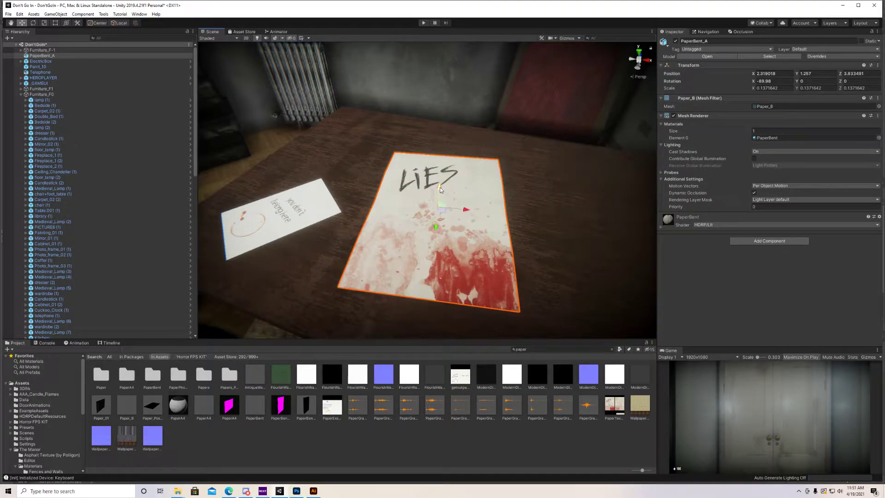
Scale PaperBent_A uniformly to about 0.068 and move it along the tabletop to X 2.5235, Z 3.6159.
{"action": "left_click", "coordinate": [43, 24]}
{"action": "left_click_drag", "start_coordinate": [439, 211], "coordinate": [232, 155]}
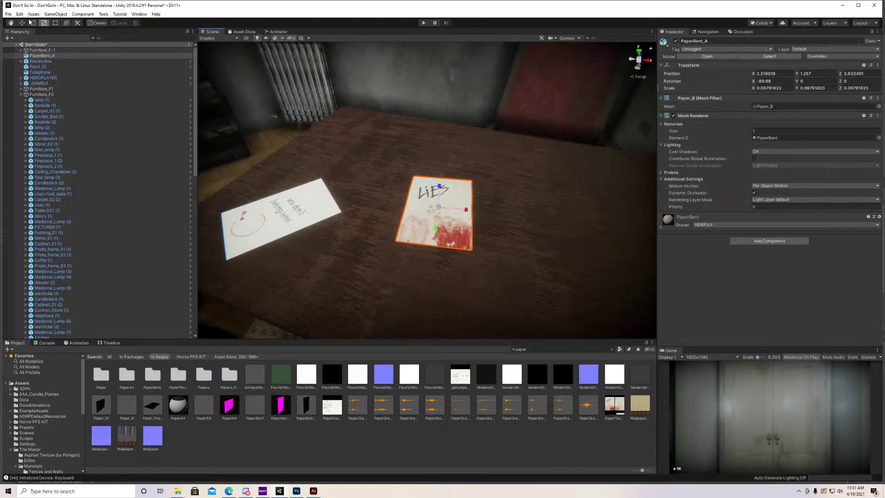
{"action": "key", "text": "w"}
{"action": "left_click_drag", "start_coordinate": [434, 233], "coordinate": [454, 210]}
{"action": "scroll", "coordinate": [380, 250], "scroll_direction": "up", "scroll_amount": 3}
{"action": "left_click_drag", "start_coordinate": [400, 219], "coordinate": [381, 239], "text": "alt"}
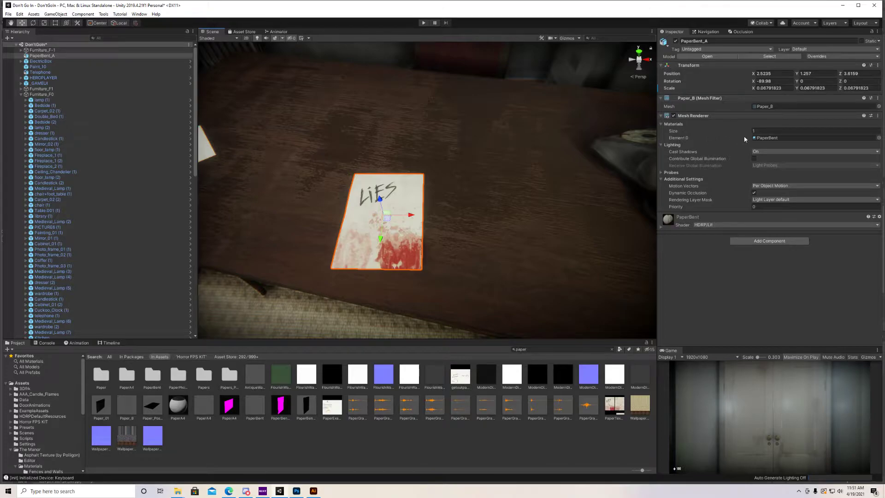
Open the PaperBent material used by the placed paper and locate its base map texture in the project.
{"action": "left_click", "coordinate": [768, 138]}
{"action": "left_click", "coordinate": [101, 375]}
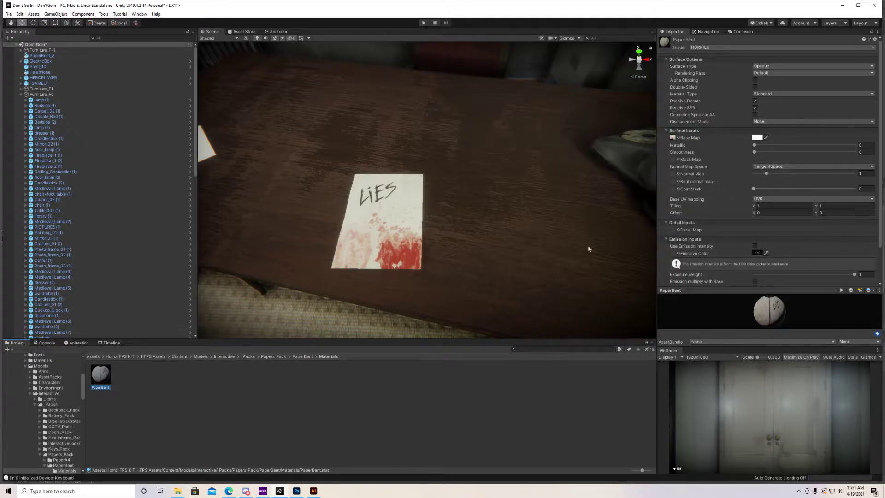
{"action": "left_click", "coordinate": [673, 137]}
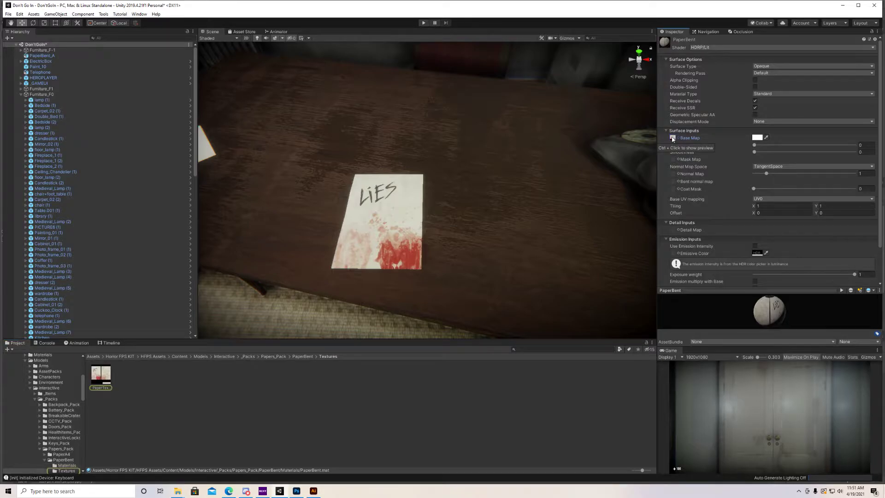
Show the PaperTex_02 texture in File Explorer and open it with Adobe Photoshop 2021.
{"action": "right_click", "coordinate": [98, 379]}
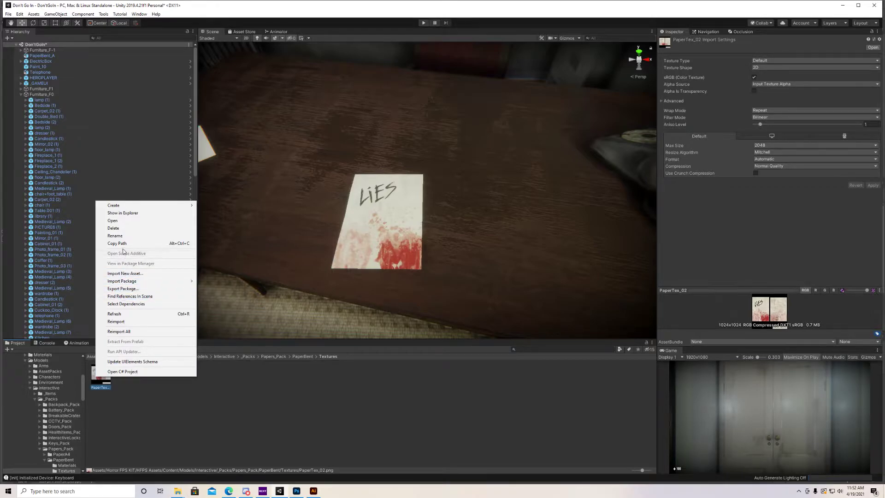
{"action": "left_click", "coordinate": [106, 385]}
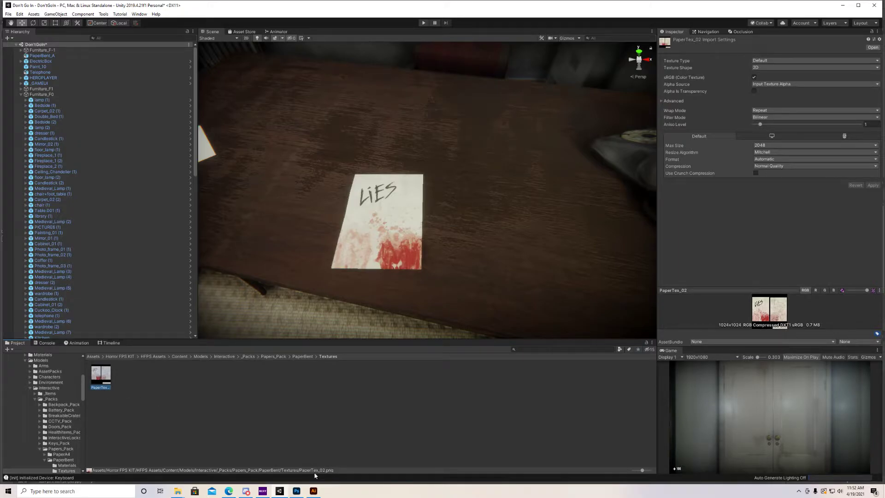
{"action": "right_click", "coordinate": [101, 377]}
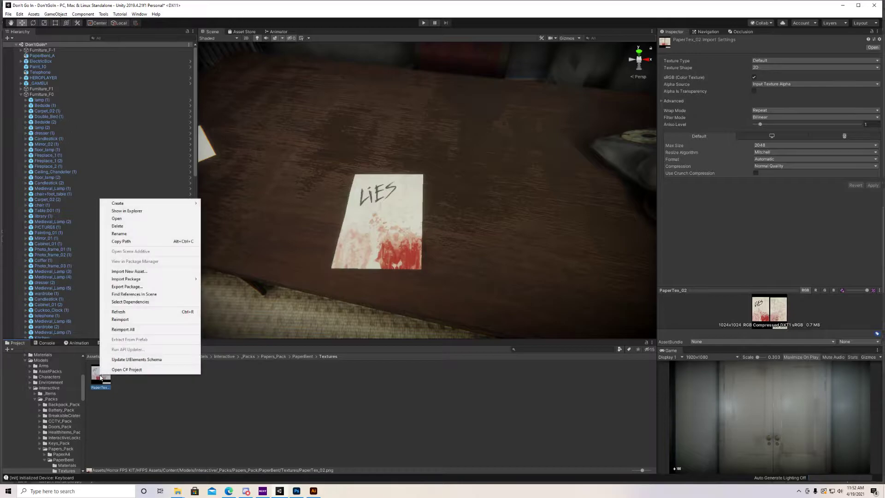
{"action": "left_click", "coordinate": [127, 212]}
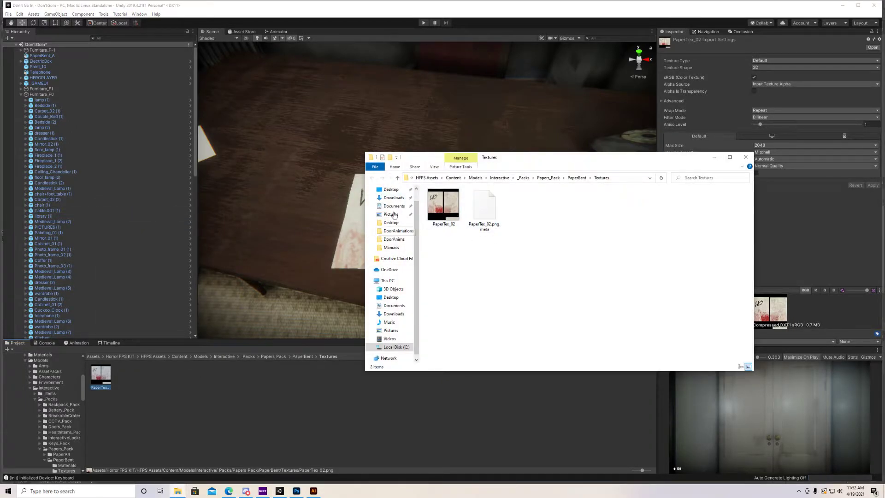
{"action": "right_click", "coordinate": [451, 210]}
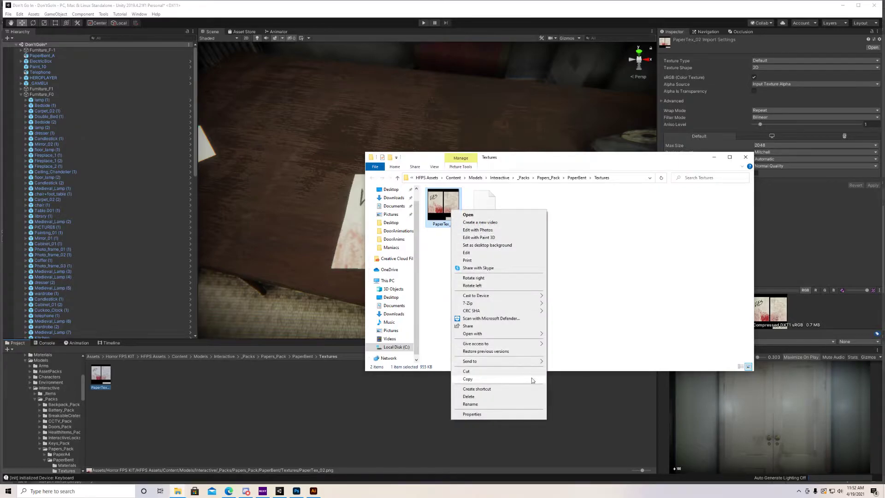
{"action": "mouse_move", "coordinate": [542, 336]}
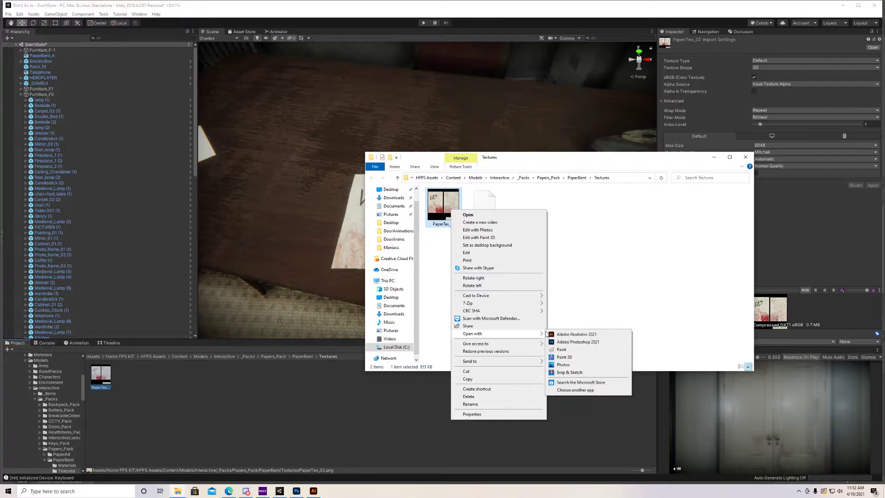
{"action": "left_click", "coordinate": [569, 342]}
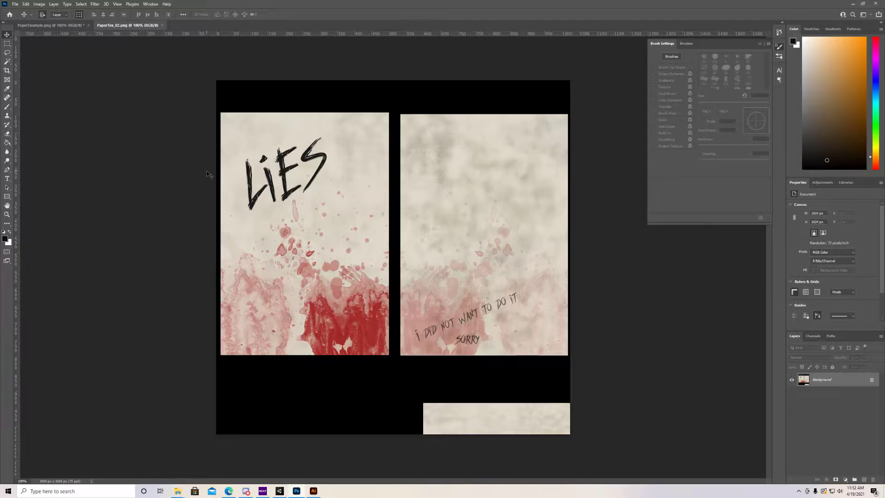
Copy the bloodstained lower part of the LIES page, about 487 by 412 px, onto a new layer.
{"action": "left_click", "coordinate": [8, 45]}
{"action": "left_click", "coordinate": [8, 44]}
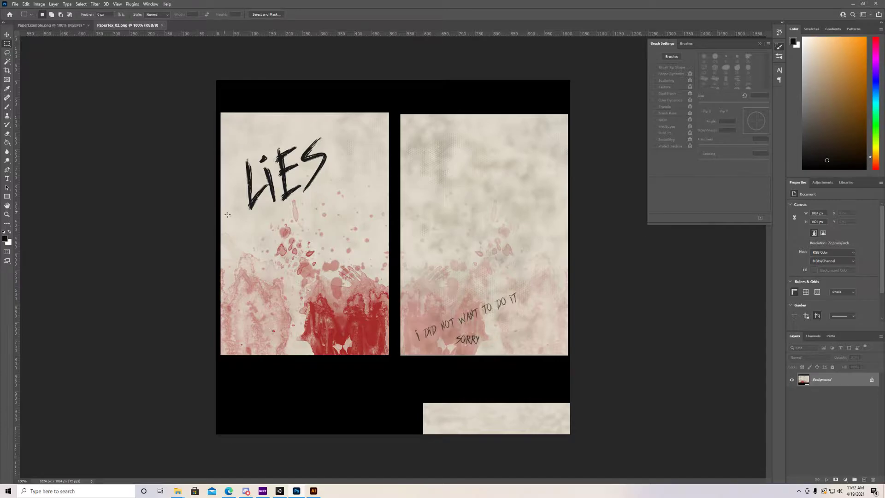
{"action": "left_click_drag", "start_coordinate": [223, 215], "coordinate": [392, 357]}
{"action": "key", "text": "ctrl+j"}
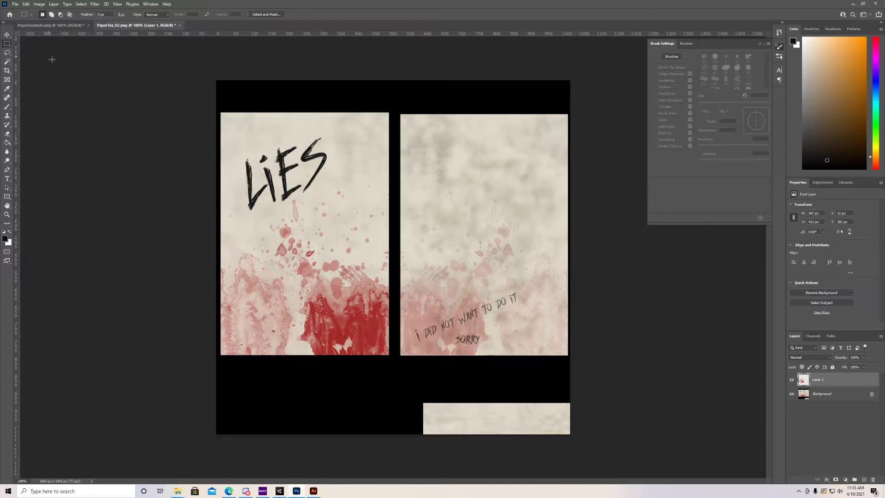
Move the copied bloodstain layer over the "I did not want to do it, sorry" text and align it with that page's edges.
{"action": "left_click", "coordinate": [7, 35]}
{"action": "left_click_drag", "start_coordinate": [301, 292], "coordinate": [481, 294]}
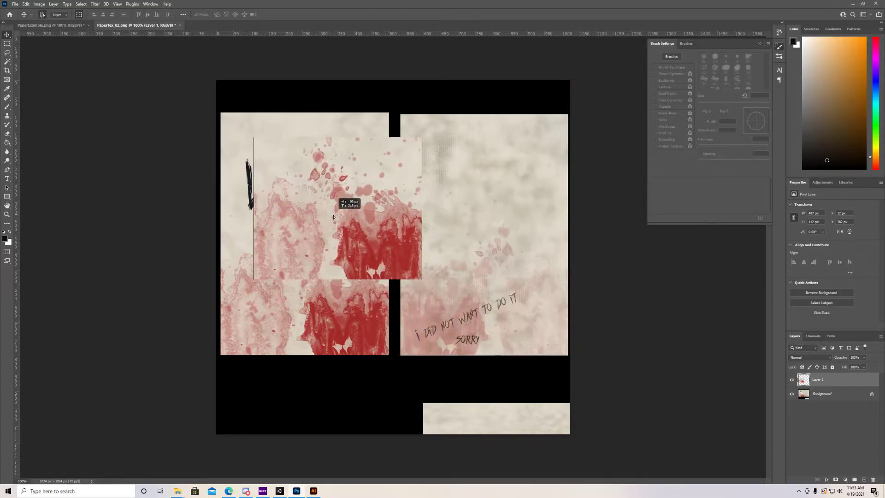
{"action": "left_click_drag", "start_coordinate": [334, 217], "coordinate": [479, 294]}
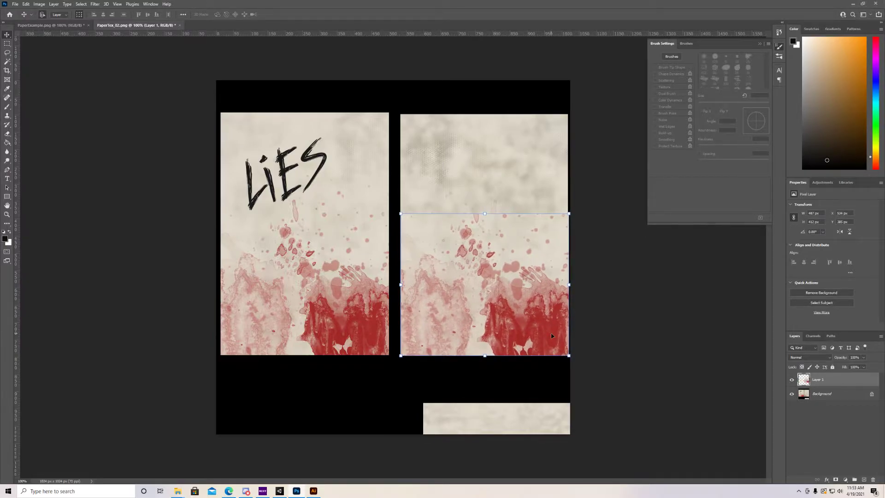
{"action": "key", "text": "Left"}
{"action": "key", "text": "Left"}
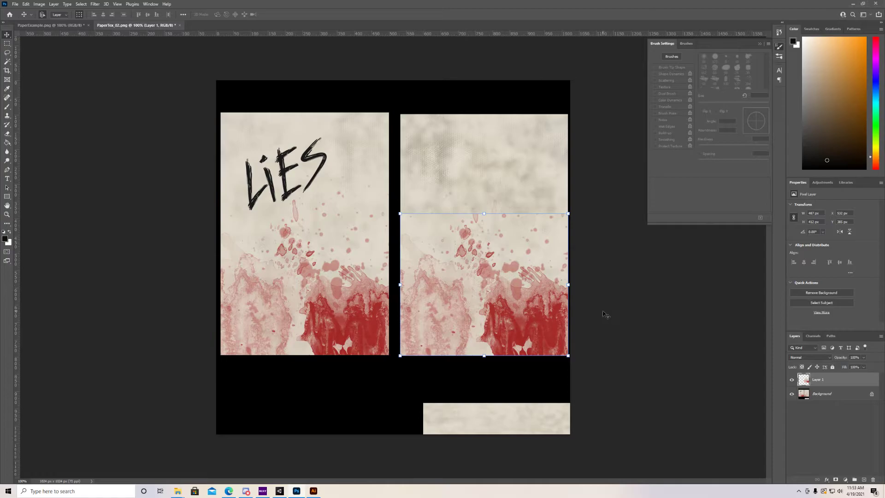
Try a text layer with the letter "h" on the blank part of the second page, scaled to about 7%.
{"action": "left_click", "coordinate": [608, 311]}
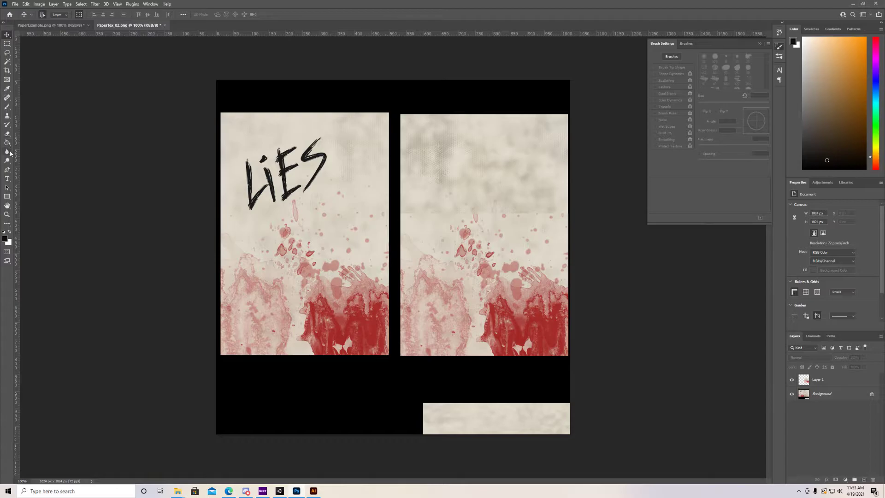
{"action": "left_click", "coordinate": [7, 178]}
{"action": "left_click", "coordinate": [436, 264]}
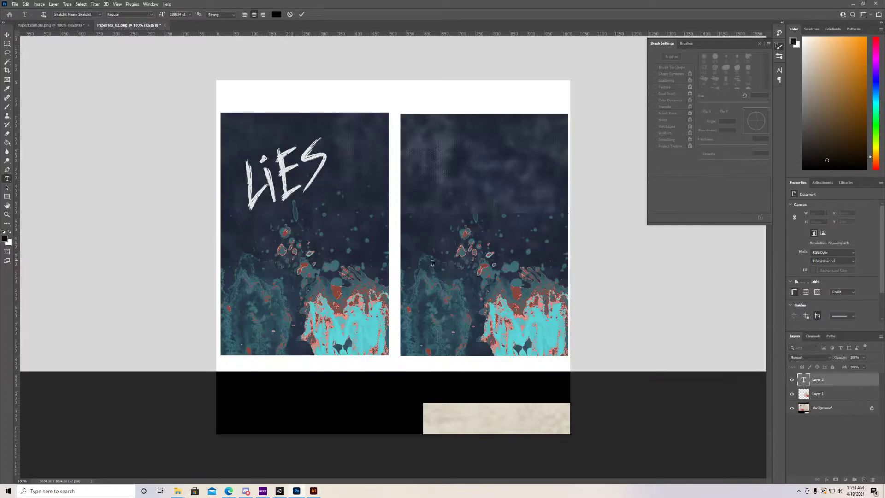
{"action": "left_click", "coordinate": [6, 34]}
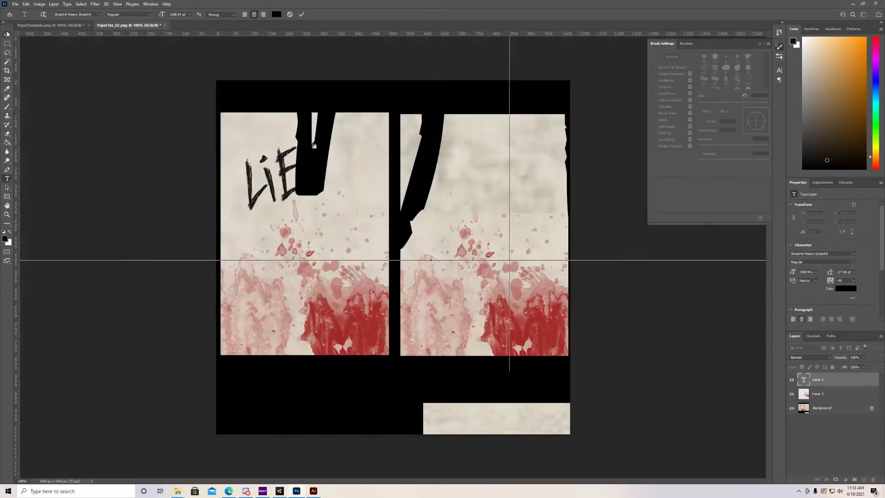
{"action": "left_click_drag", "start_coordinate": [295, 69], "coordinate": [398, 157]}
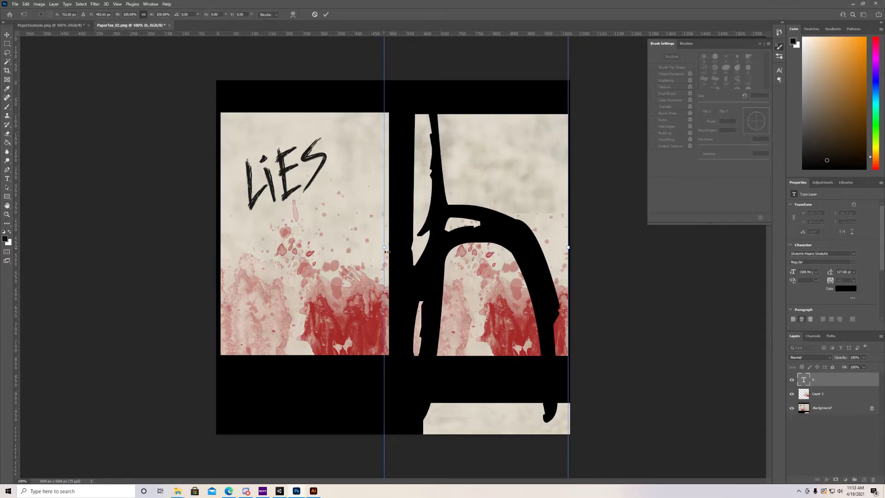
{"action": "left_click_drag", "start_coordinate": [388, 251], "coordinate": [431, 191]}
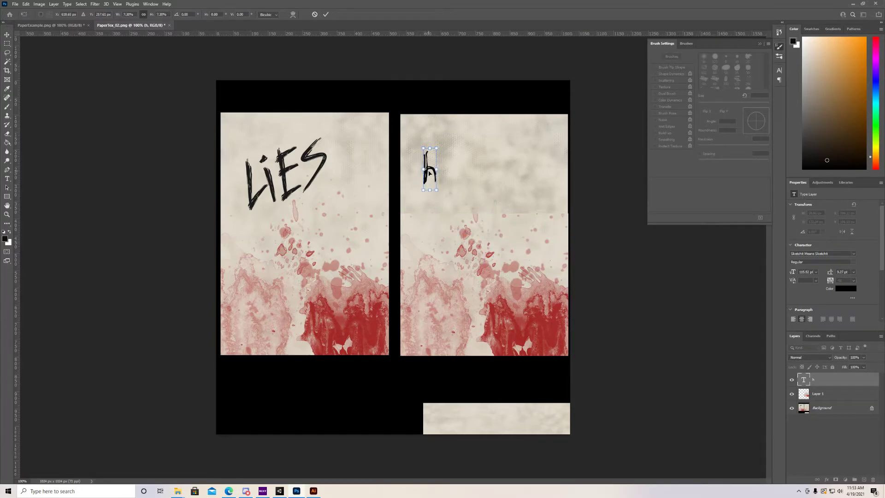
Try replacing the letter with "Tutorial note" near the page's upper edge, and delete that text layer.
{"action": "double_click", "coordinate": [429, 173]}
{"action": "double_click", "coordinate": [430, 171]}
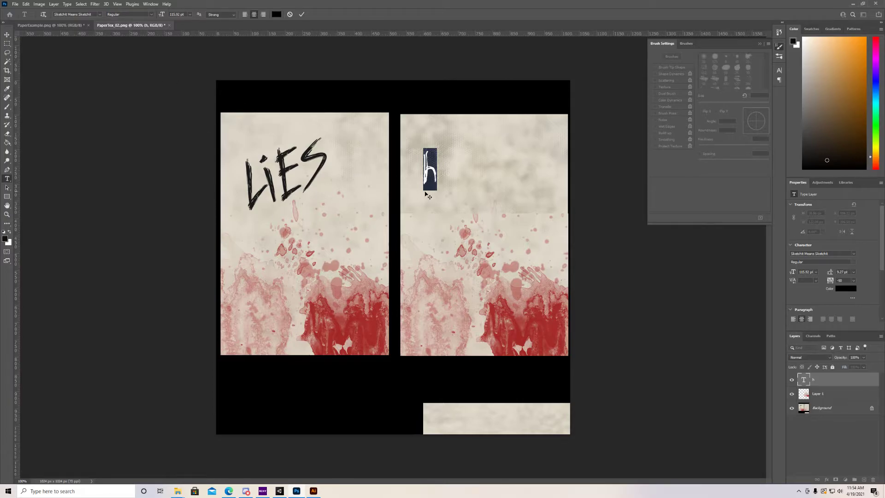
{"action": "type", "text": "Tutorial"}
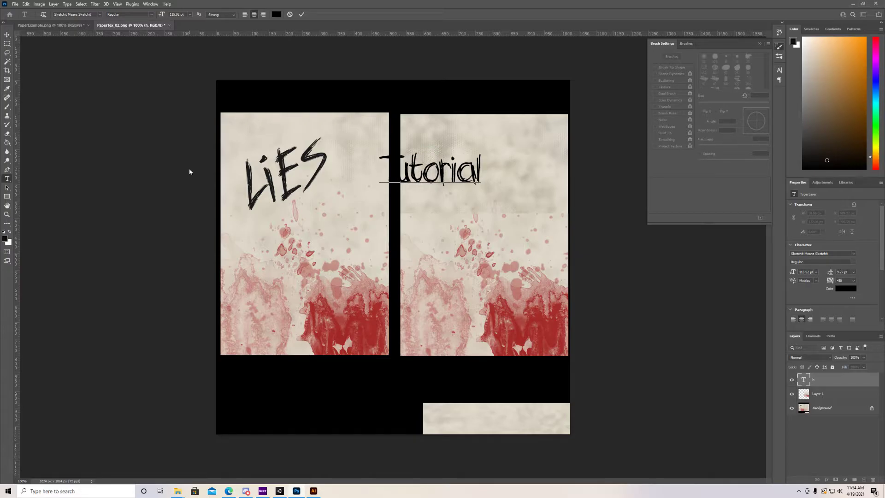
{"action": "key", "text": "Return"}
{"action": "type", "text": "Basic"}
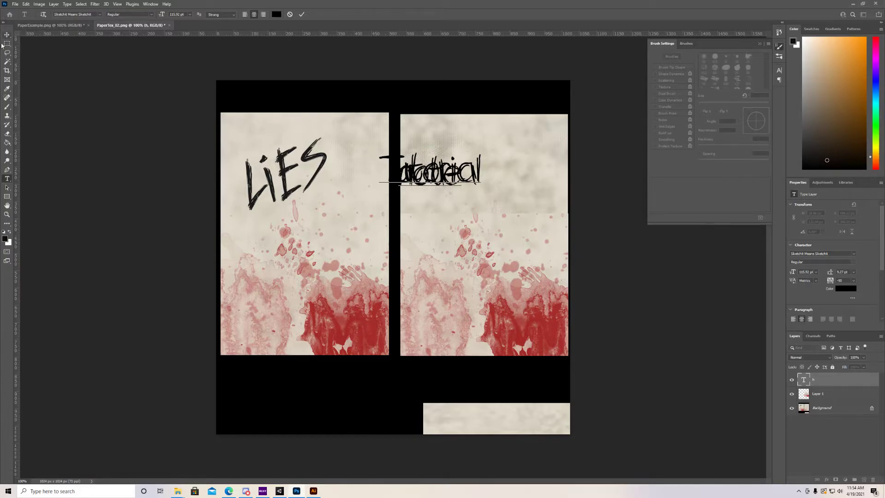
{"action": "left_click", "coordinate": [7, 34]}
{"action": "left_click_drag", "start_coordinate": [481, 222], "coordinate": [520, 203]}
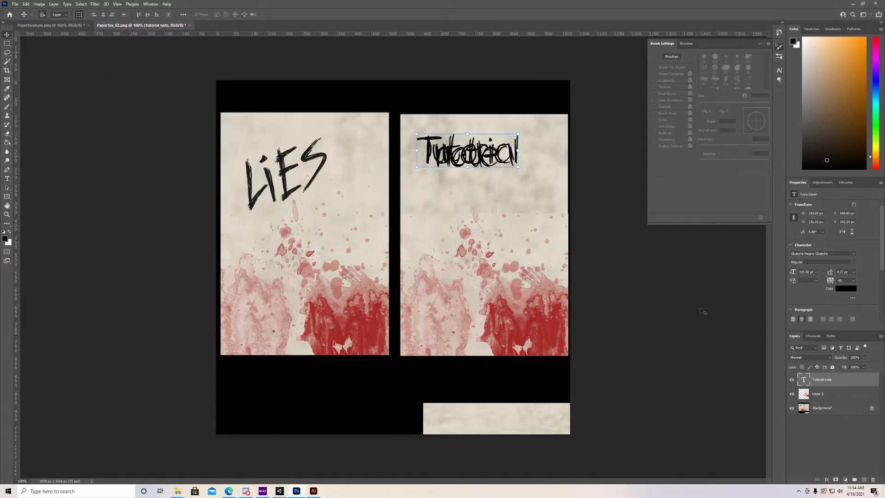
{"action": "key", "text": "Delete"}
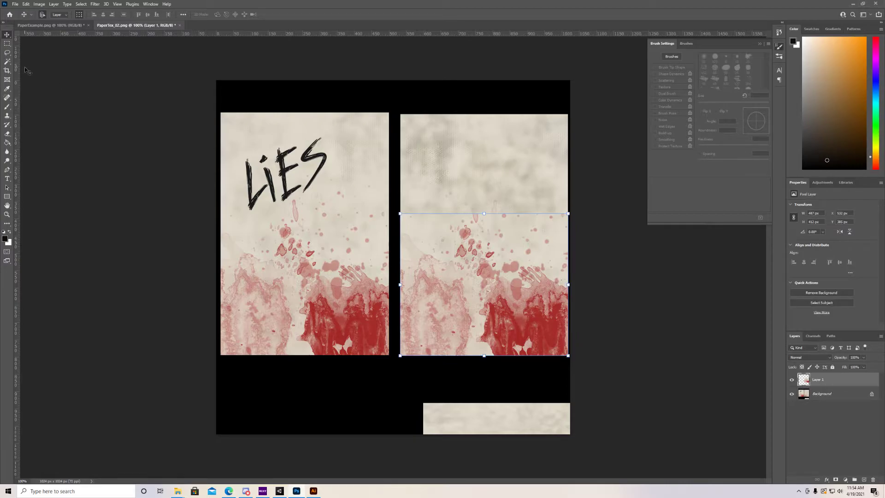
Create a new text layer reading "Tutorial" on the second page of the paper texture.
{"action": "left_click", "coordinate": [7, 178]}
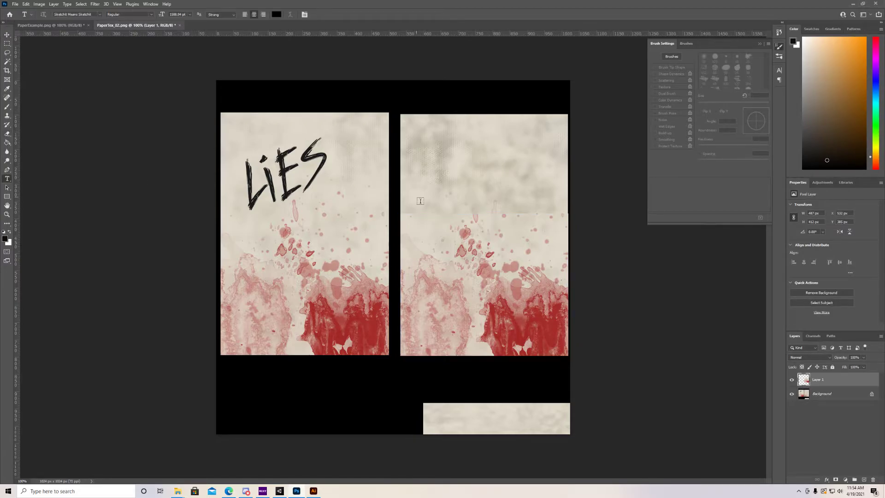
{"action": "left_click", "coordinate": [436, 200]}
{"action": "key", "text": "BackSpace"}
{"action": "type", "text": "text"}
{"action": "left_click", "coordinate": [7, 35]}
Scale the "Tutorial" text down to about 250 px wide and place it on the upper part of the second page.
{"action": "left_click_drag", "start_coordinate": [417, 253], "coordinate": [406, 348]}
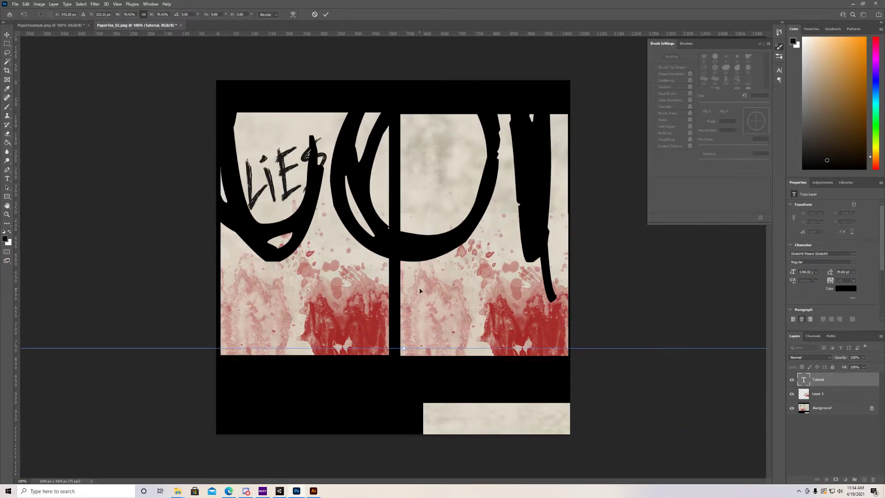
{"action": "key", "text": "ctrl+minus"}
{"action": "key", "text": "ctrl+minus"}
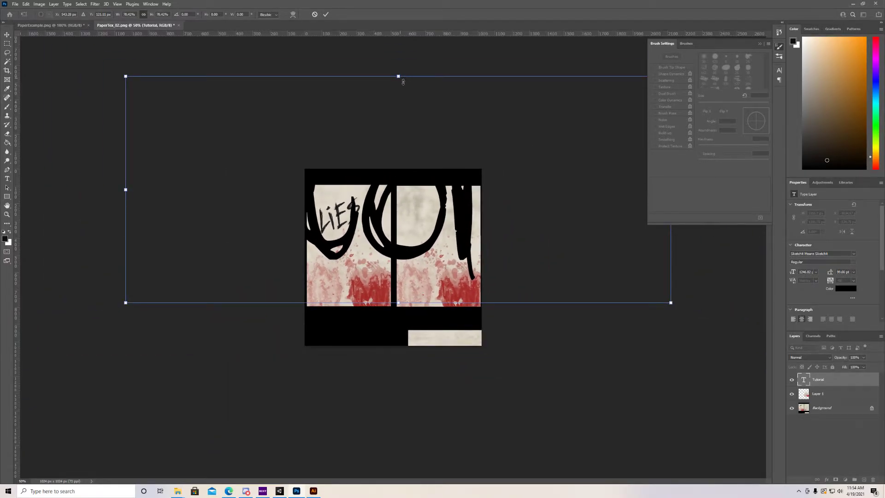
{"action": "left_click_drag", "start_coordinate": [403, 83], "coordinate": [432, 211]}
{"action": "key", "text": "ctrl+plus"}
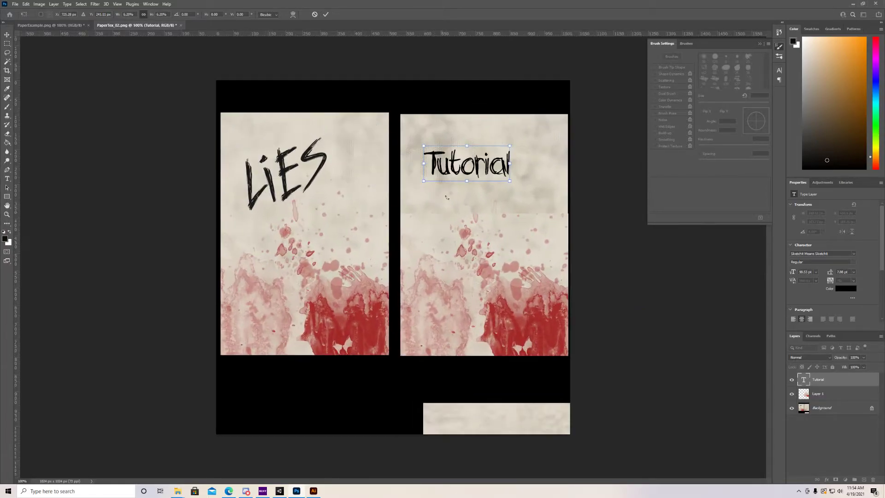
{"action": "key", "text": "Return"}
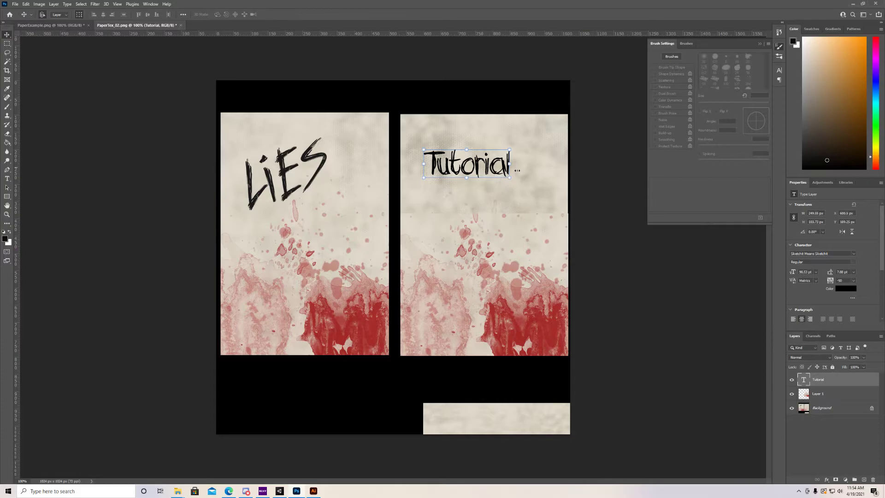
Duplicate the "Tutorial" text, change the copy to "note", and position it directly beneath the first word.
{"action": "left_click", "coordinate": [582, 170]}
{"action": "left_click", "coordinate": [482, 172]}
{"action": "left_click_drag", "start_coordinate": [482, 172], "coordinate": [480, 198], "text": "alt"}
{"action": "double_click", "coordinate": [480, 198]}
{"action": "type", "text": "note"}
{"action": "key", "text": "ctrl+Return"}
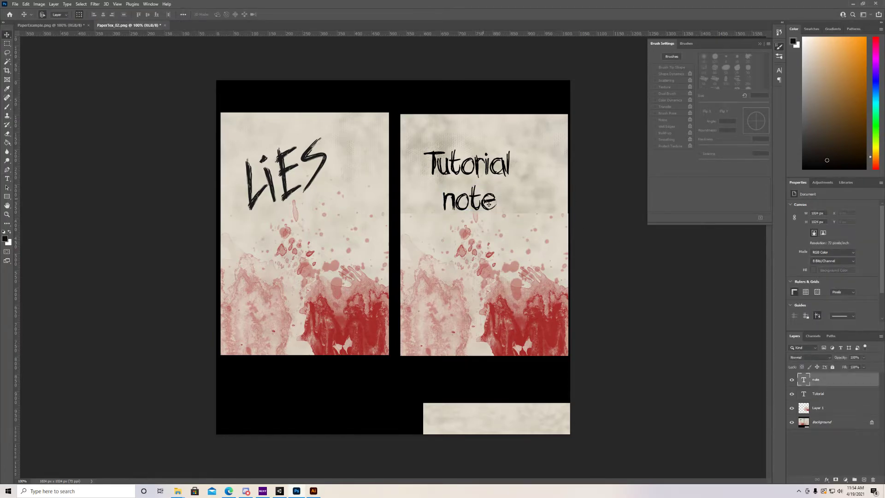
{"action": "left_click_drag", "start_coordinate": [484, 202], "coordinate": [484, 194], "text": "ctrl"}
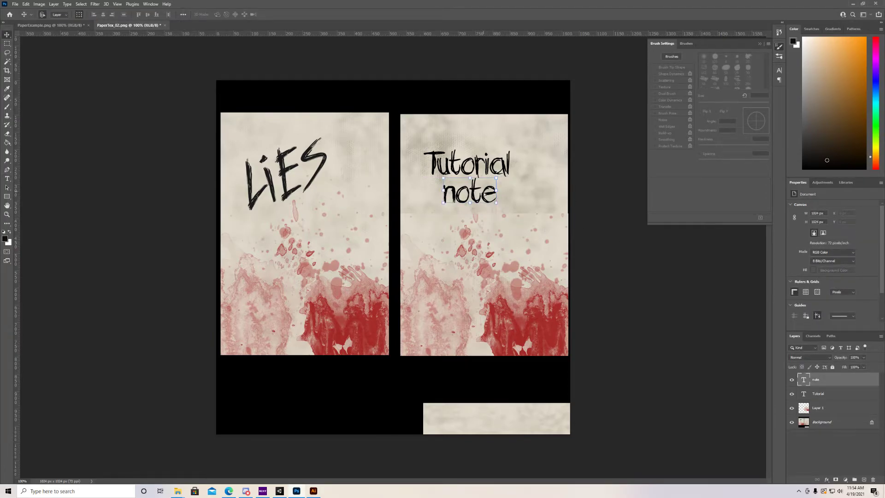
{"action": "left_click", "coordinate": [632, 248]}
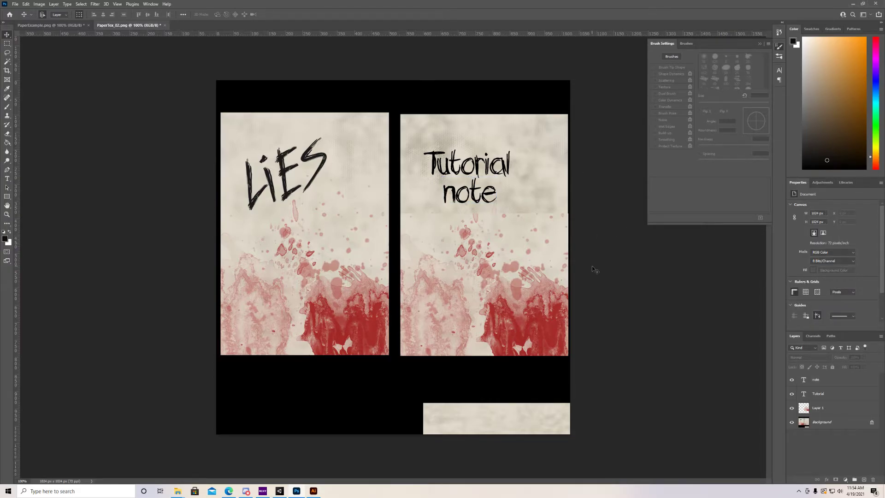
Quick-export the edited texture as a PNG to the Desktop and import that file into Unity's PaperBent Textures folder.
{"action": "left_click", "coordinate": [15, 4]}
{"action": "mouse_move", "coordinate": [56, 105]}
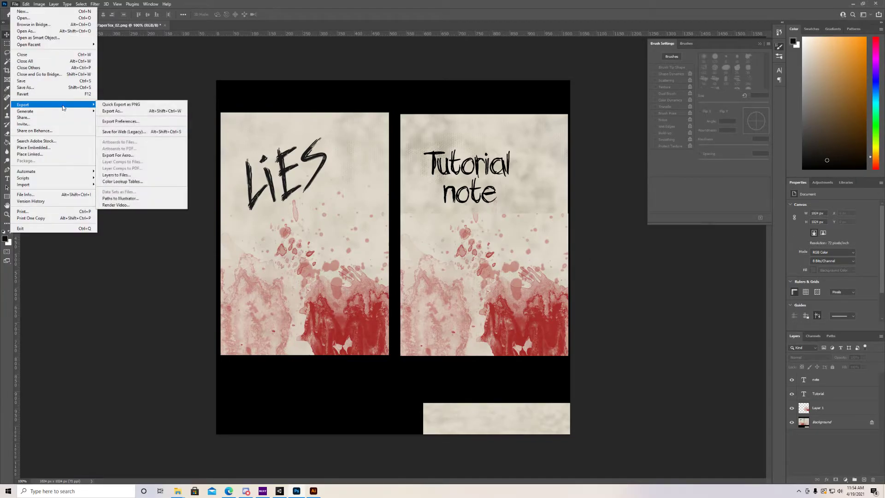
{"action": "left_click", "coordinate": [131, 104]}
{"action": "left_click", "coordinate": [28, 54]}
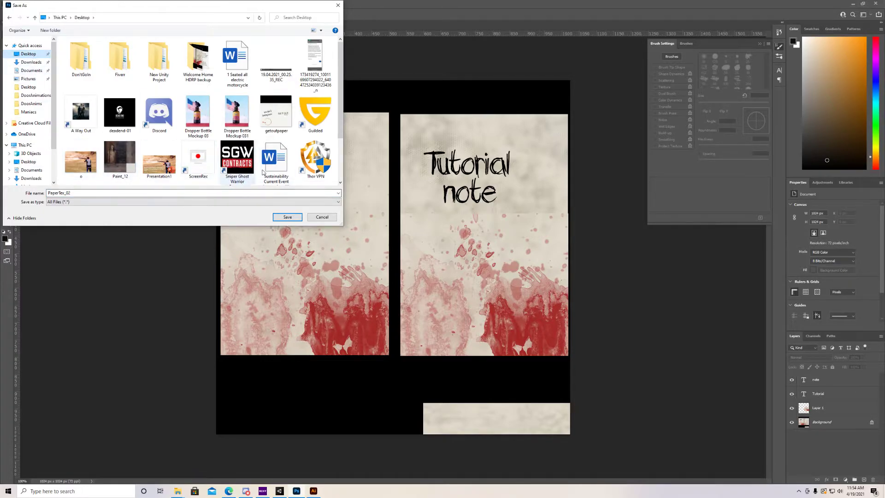
{"action": "left_click", "coordinate": [287, 220]}
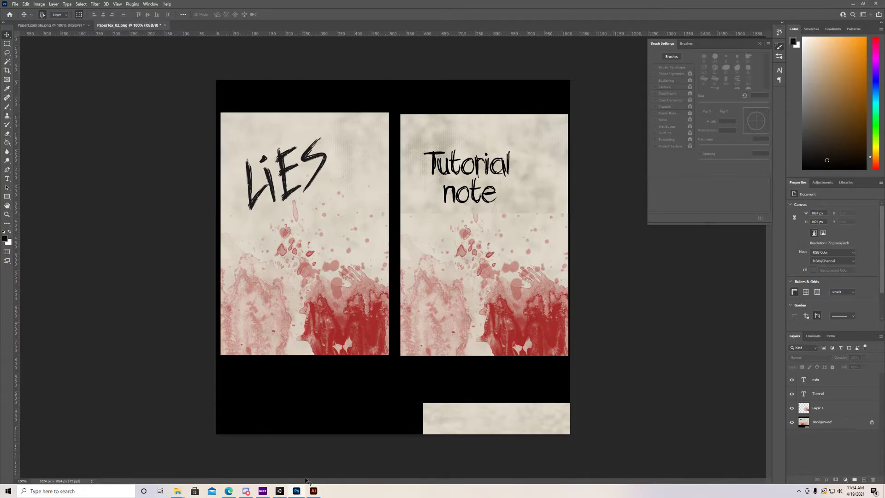
{"action": "left_click", "coordinate": [297, 491]}
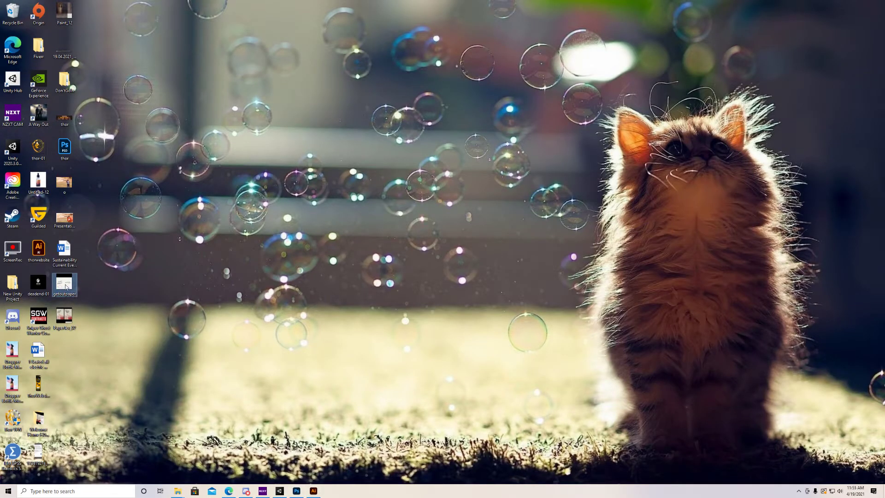
{"action": "left_click_drag", "start_coordinate": [64, 316], "coordinate": [196, 394]}
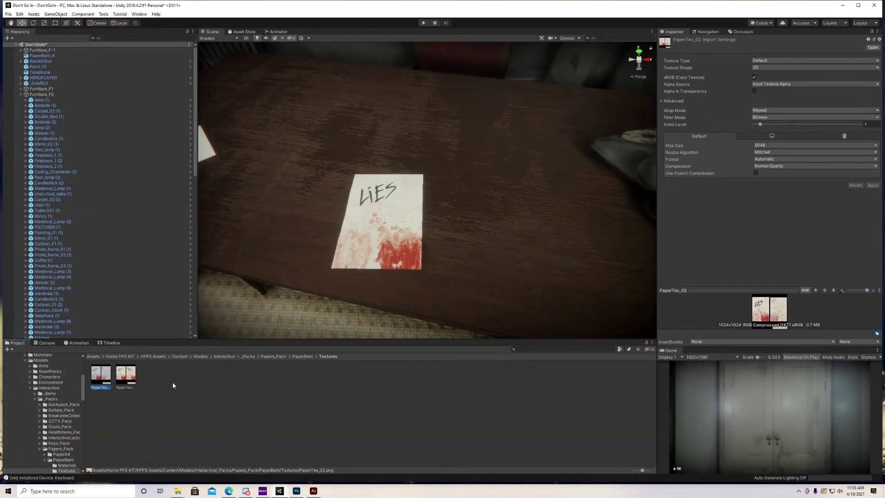
Lock the Inspector on the placed paper's PaperBent material, search the project for "paper", and assign the new texture as its base map.
{"action": "left_click", "coordinate": [385, 221]}
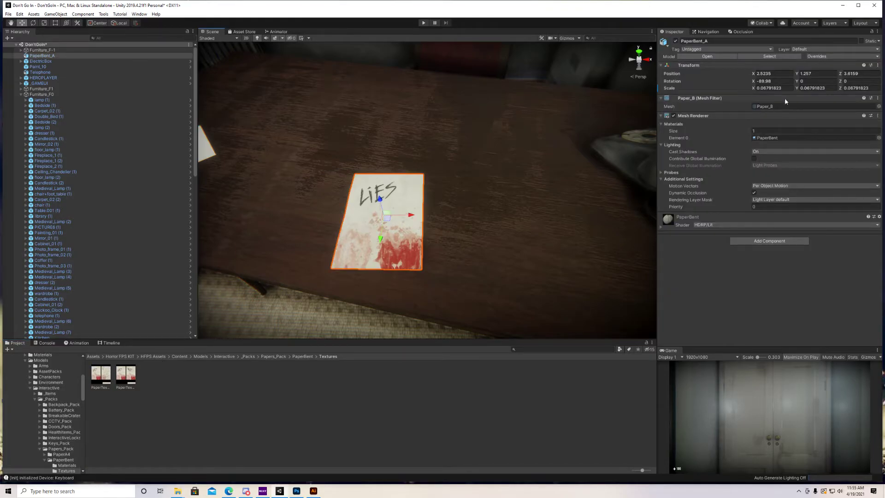
{"action": "left_click", "coordinate": [773, 138]}
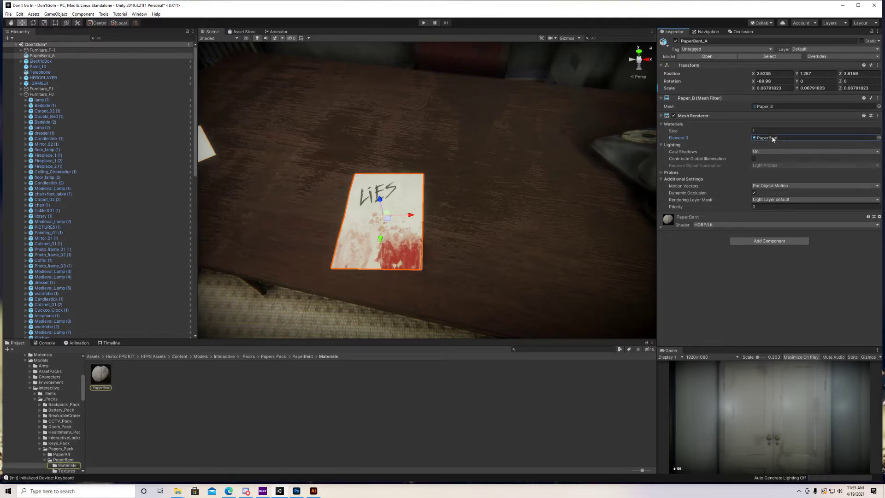
{"action": "left_click", "coordinate": [99, 375]}
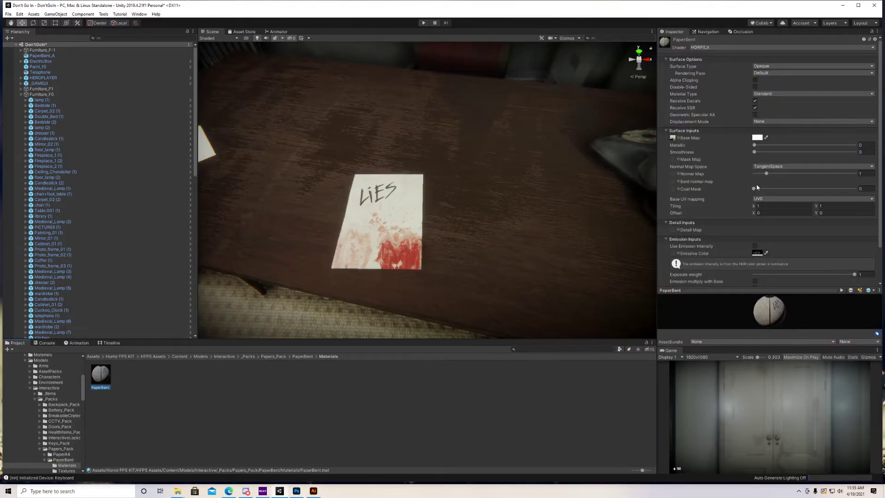
{"action": "left_click", "coordinate": [872, 32]}
{"action": "left_click", "coordinate": [545, 349]}
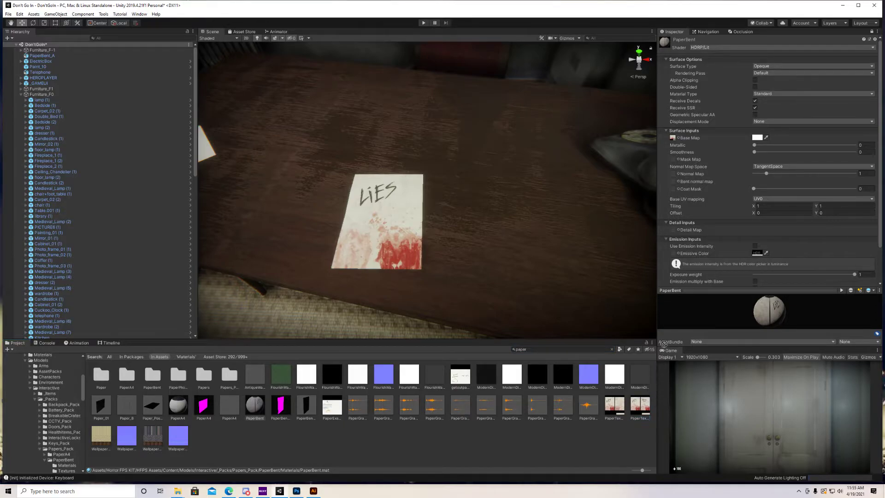
{"action": "scroll", "coordinate": [691, 156], "scroll_direction": "down", "scroll_amount": 3}
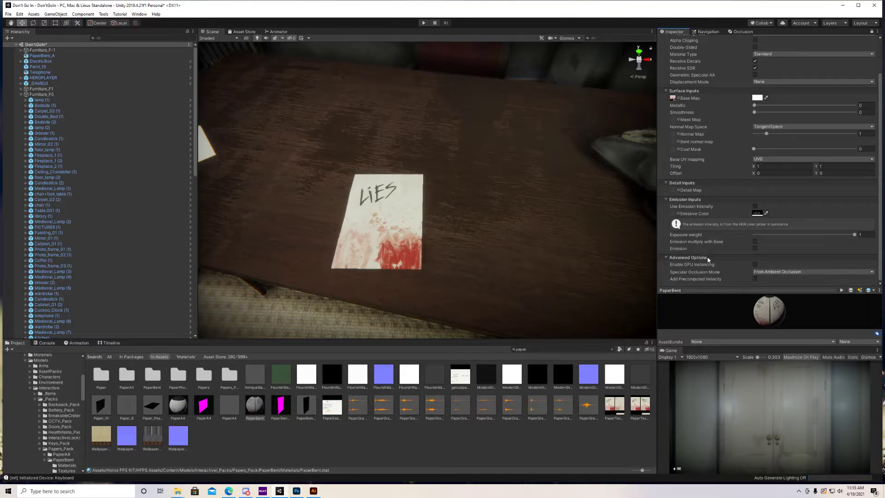
Unlock the Inspector for the placed PaperBent_A object and set its layer to Interact.
{"action": "left_click", "coordinate": [376, 231]}
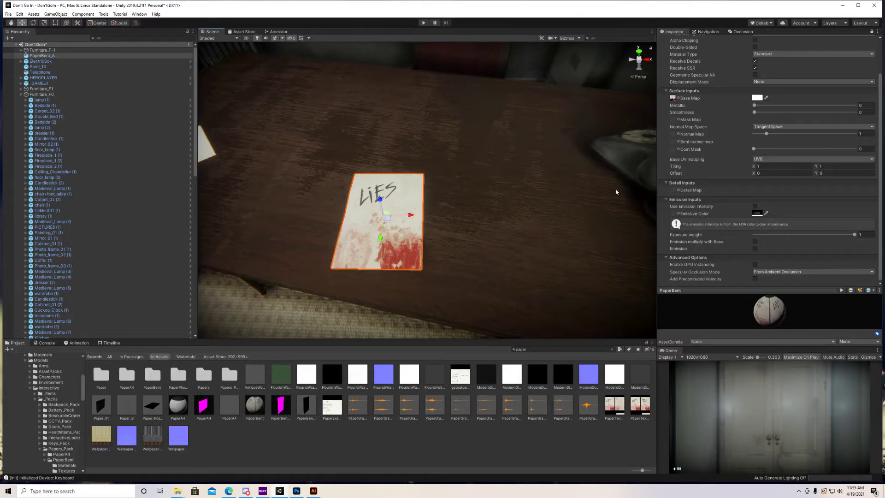
{"action": "scroll", "coordinate": [778, 250], "scroll_direction": "up", "scroll_amount": 3}
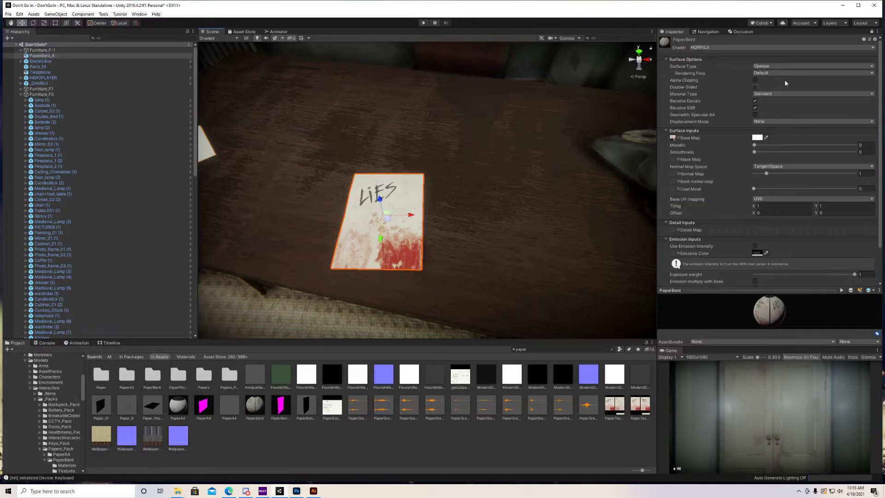
{"action": "left_click", "coordinate": [871, 37]}
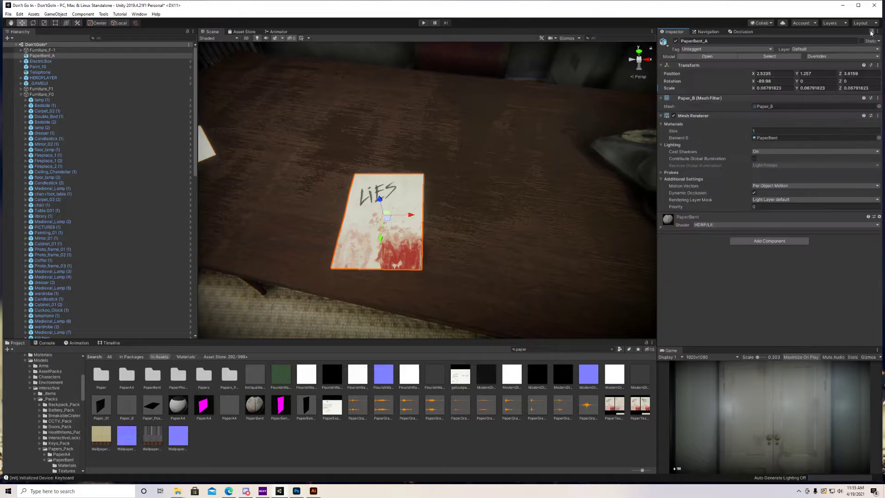
{"action": "left_click", "coordinate": [814, 48]}
{"action": "left_click", "coordinate": [814, 102]}
Add the Interactive Item script component to the PaperBent_A object.
{"action": "left_click", "coordinate": [747, 241]}
{"action": "type", "text": "ui"}
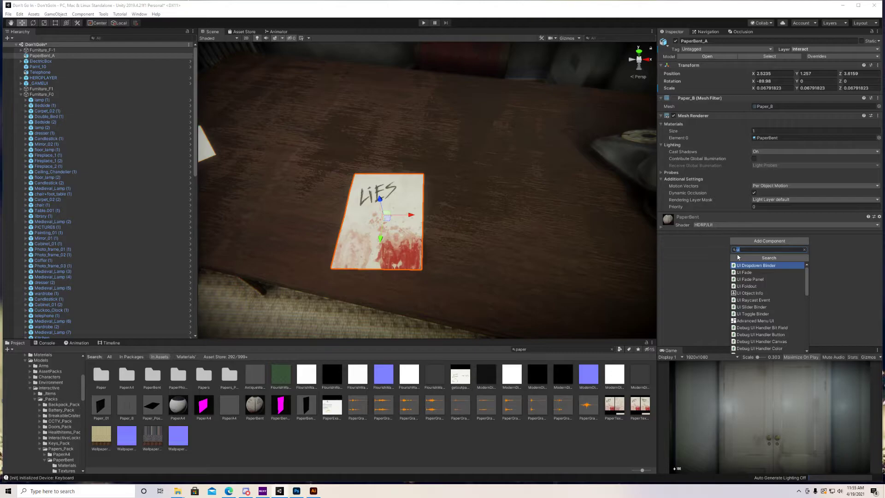
{"action": "type", "text": "inter"}
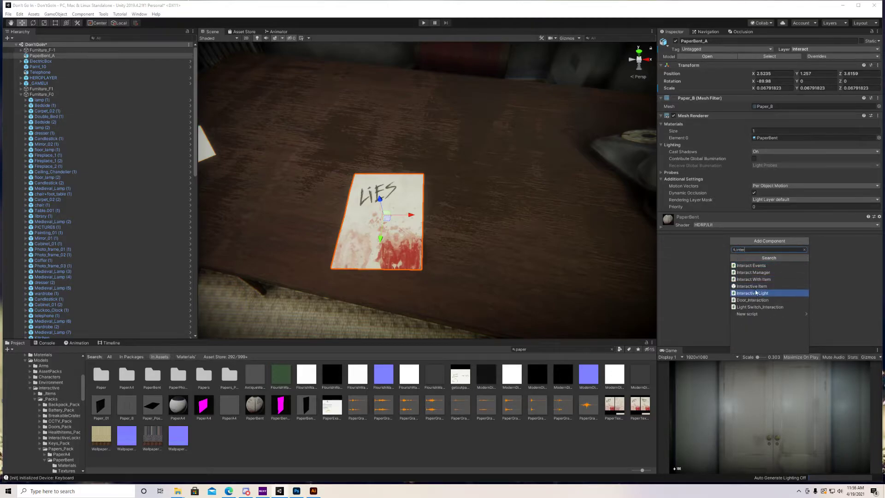
{"action": "left_click", "coordinate": [753, 286]}
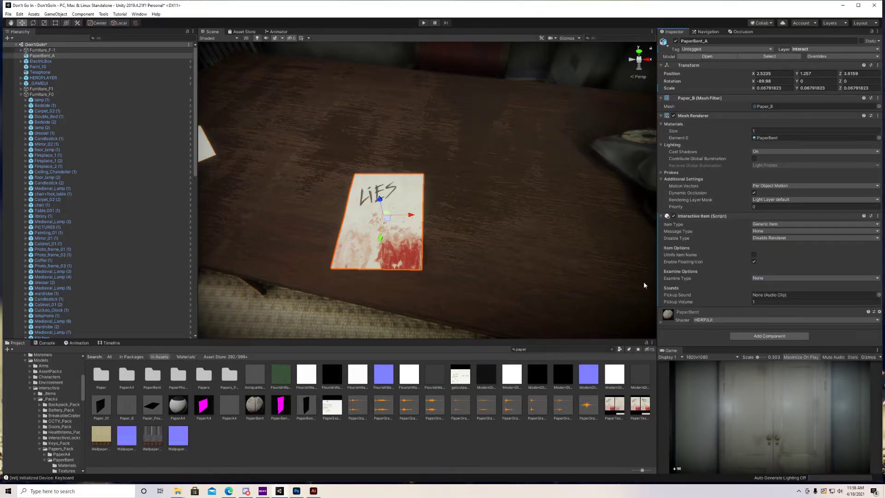
{"action": "left_click_drag", "start_coordinate": [544, 203], "coordinate": [460, 215], "text": "alt"}
{"action": "left_click", "coordinate": [336, 116]}
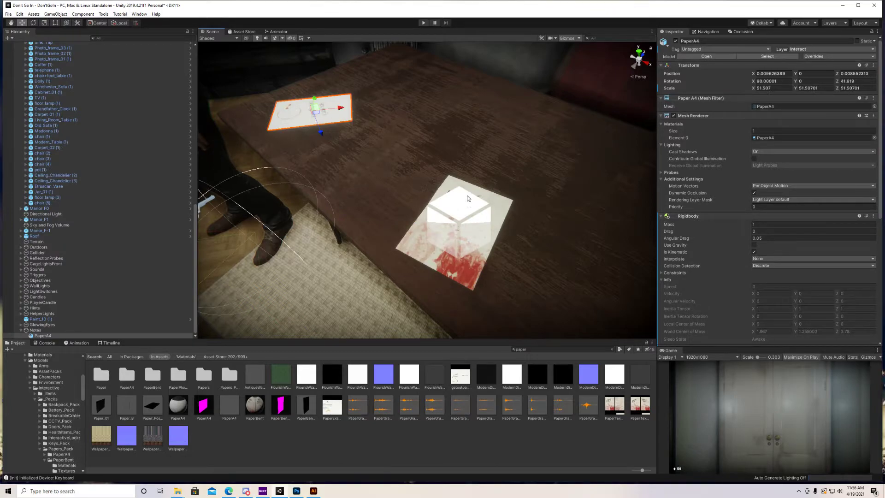
{"action": "left_click", "coordinate": [480, 205]}
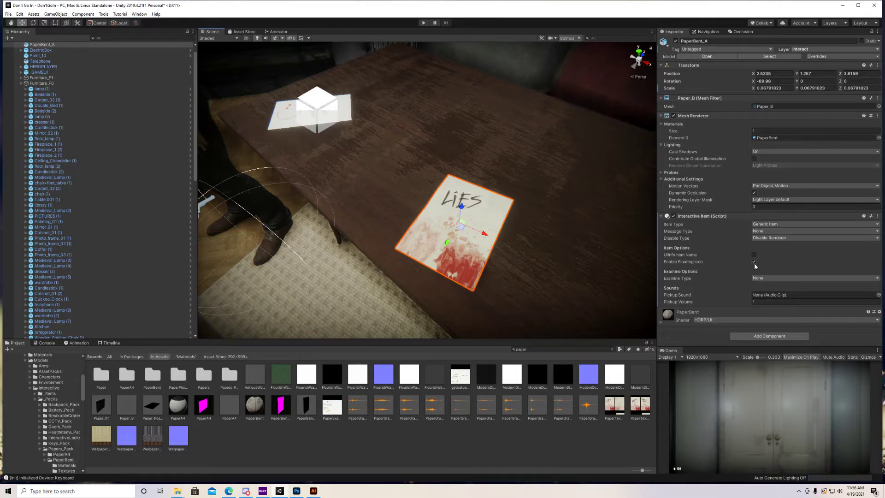
{"action": "left_click", "coordinate": [763, 226]}
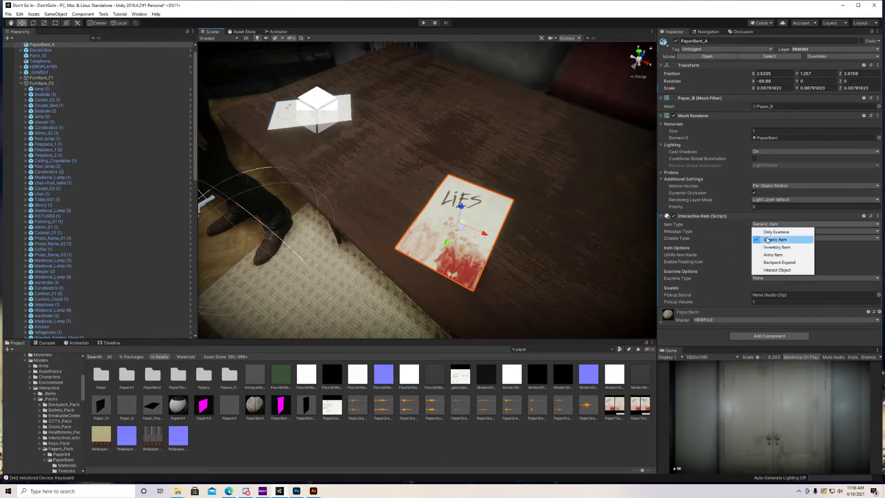
{"action": "left_click", "coordinate": [765, 231]}
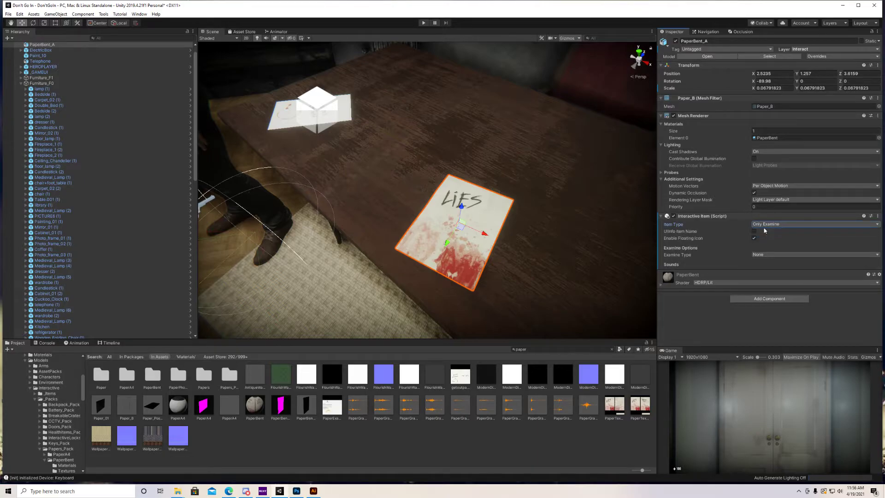
{"action": "left_click", "coordinate": [759, 226]}
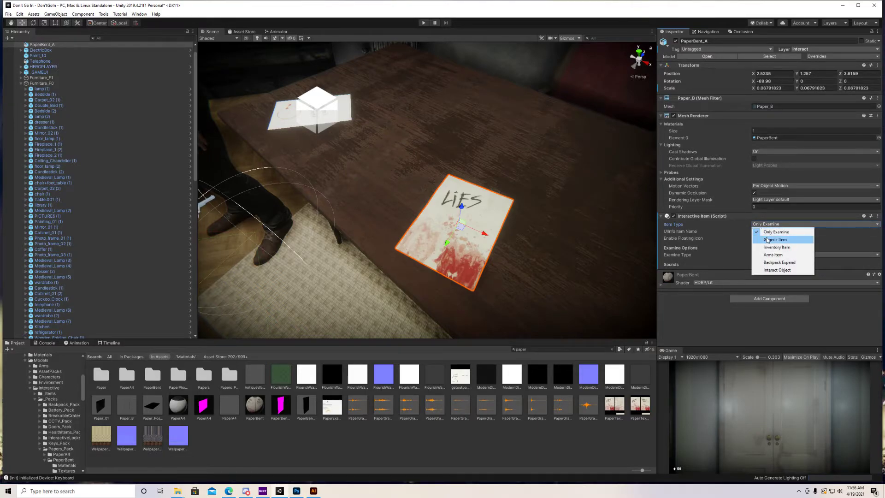
{"action": "left_click", "coordinate": [768, 239]}
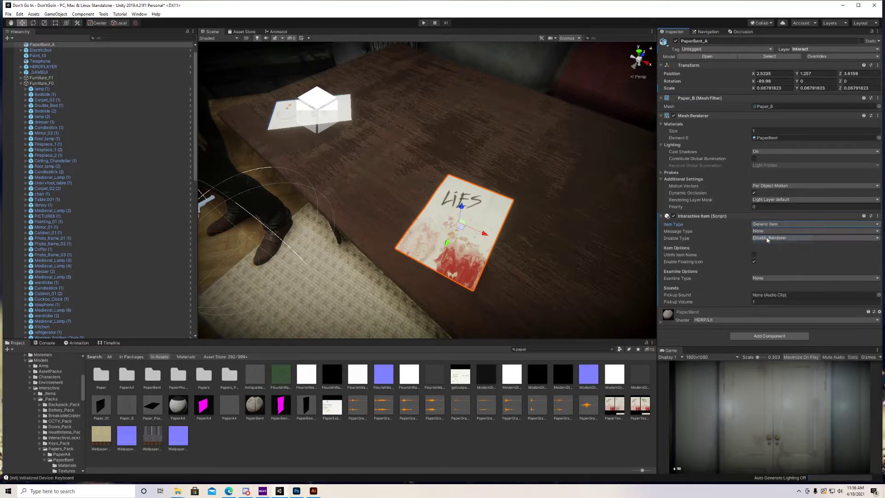
{"action": "left_click", "coordinate": [757, 231]}
{"action": "left_click", "coordinate": [757, 238]}
{"action": "left_click", "coordinate": [757, 238]}
{"action": "left_click", "coordinate": [768, 243]}
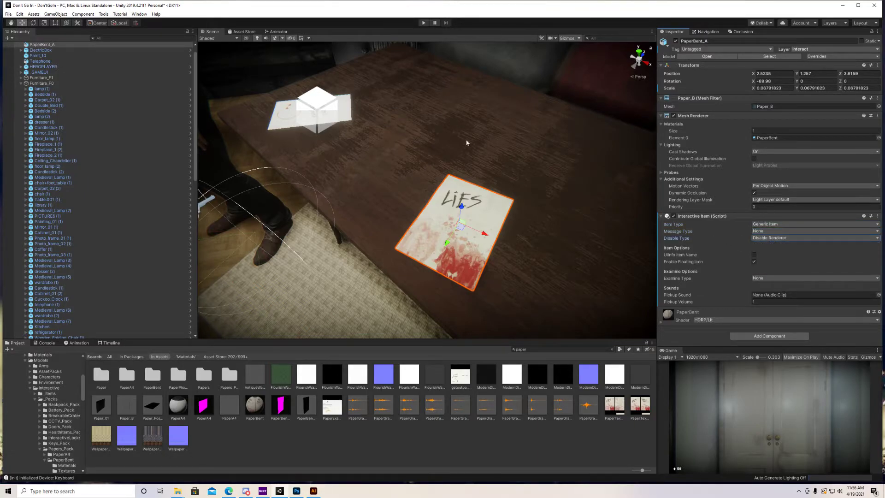
Check the existing PaperA4 note's Interactive Item settings, and set PaperBent_A to item type Only Examine with examine type Paper.
{"action": "left_click", "coordinate": [344, 115]}
{"action": "scroll", "coordinate": [729, 257], "scroll_direction": "down", "scroll_amount": 5}
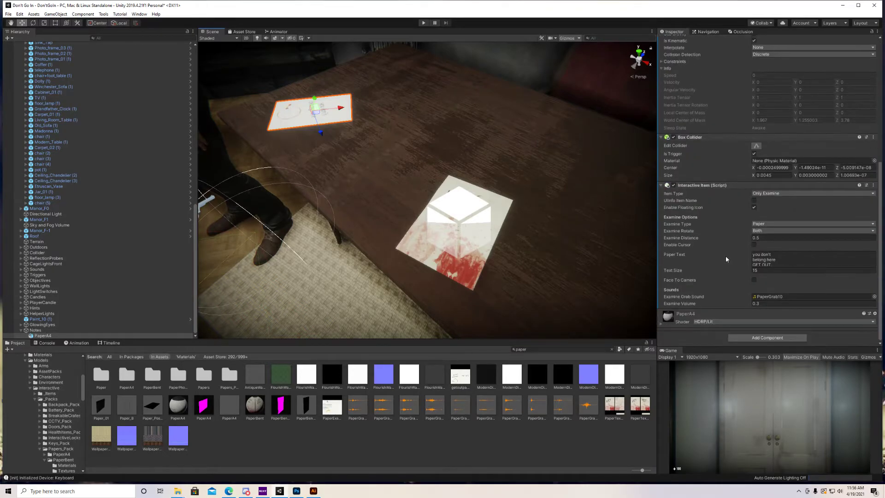
{"action": "left_click", "coordinate": [460, 238]}
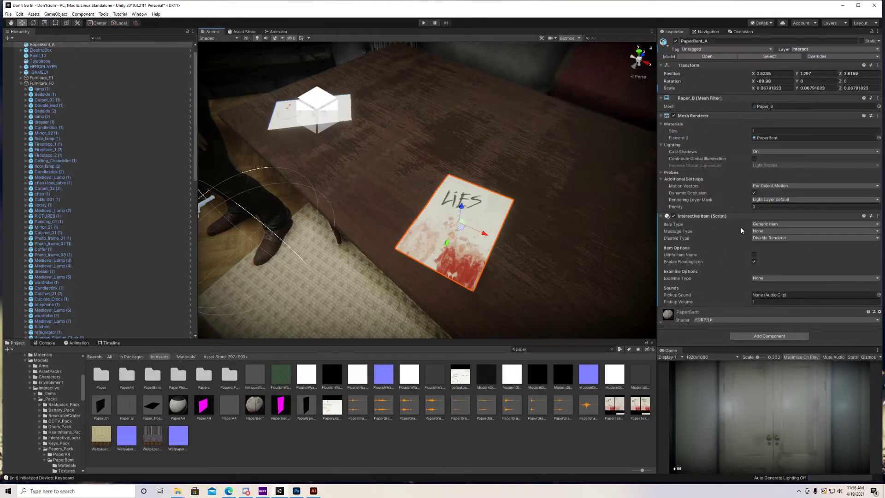
{"action": "left_click", "coordinate": [758, 224]}
{"action": "left_click", "coordinate": [765, 233]}
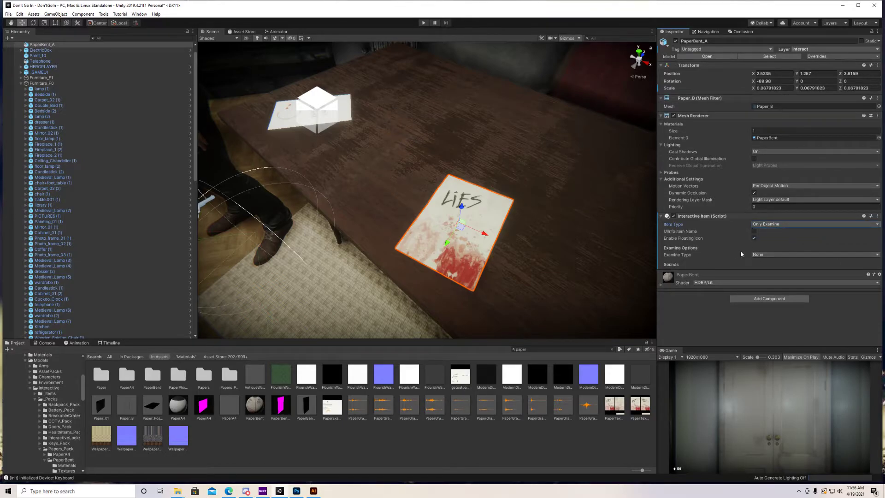
{"action": "left_click", "coordinate": [779, 254]}
{"action": "left_click", "coordinate": [773, 286]}
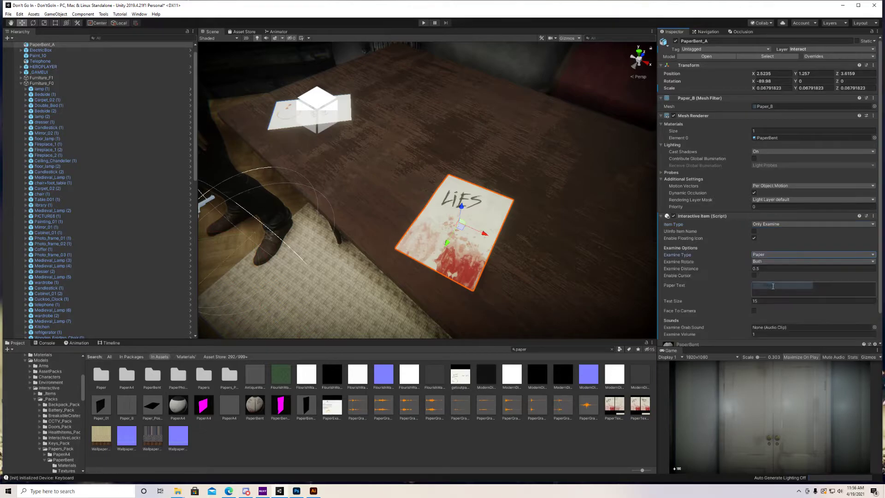
Enter "LiES", "Tutorial" and "Note" on separate lines as PaperBent_A's paper text.
{"action": "scroll", "coordinate": [702, 273], "scroll_direction": "down", "scroll_amount": 2}
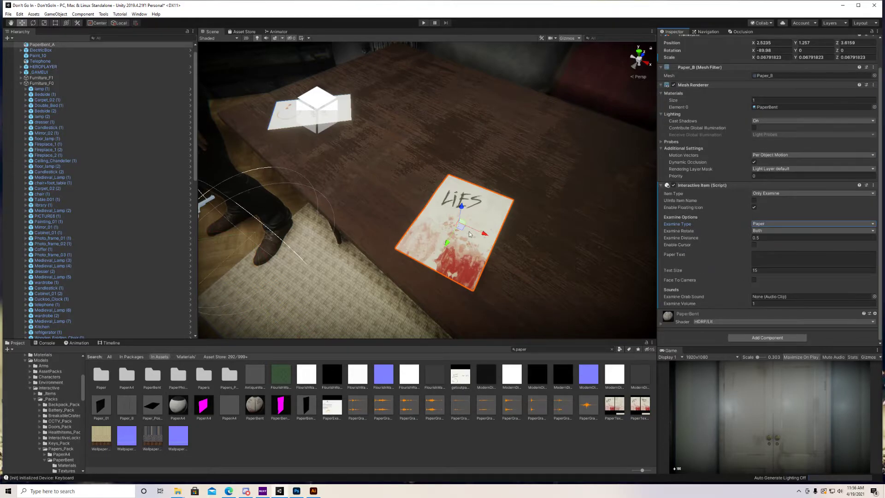
{"action": "left_click", "coordinate": [772, 259]}
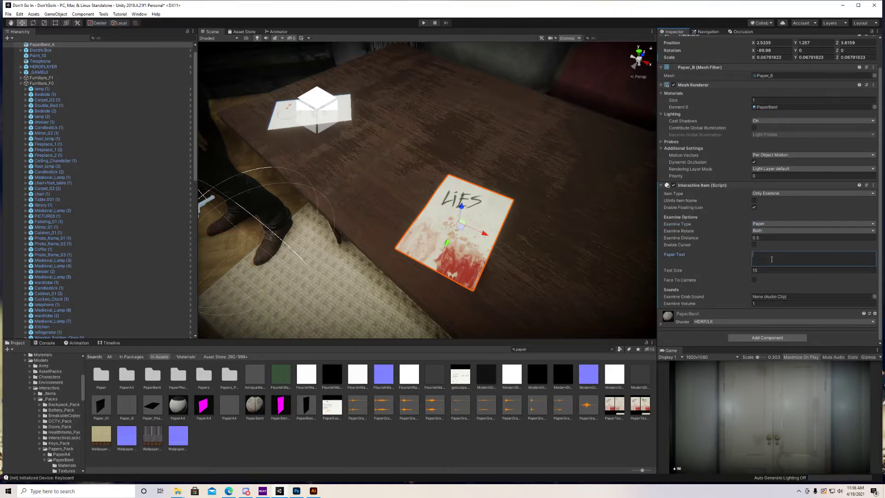
{"action": "type", "text": "L"}
{"action": "type", "text": "iES"}
{"action": "type", "text": "Tutpri"}
{"action": "key", "text": "BackSpace"}
{"action": "key", "text": "BackSpace"}
{"action": "key", "text": "BackSpace"}
{"action": "type", "text": "orial"}
{"action": "key", "text": "Return"}
{"action": "type", "text": "Not"}
Check the wording on the texture in Photoshop, and change the last line of the paper text in Unity to lowercase "note".
{"action": "left_click", "coordinate": [297, 491]}
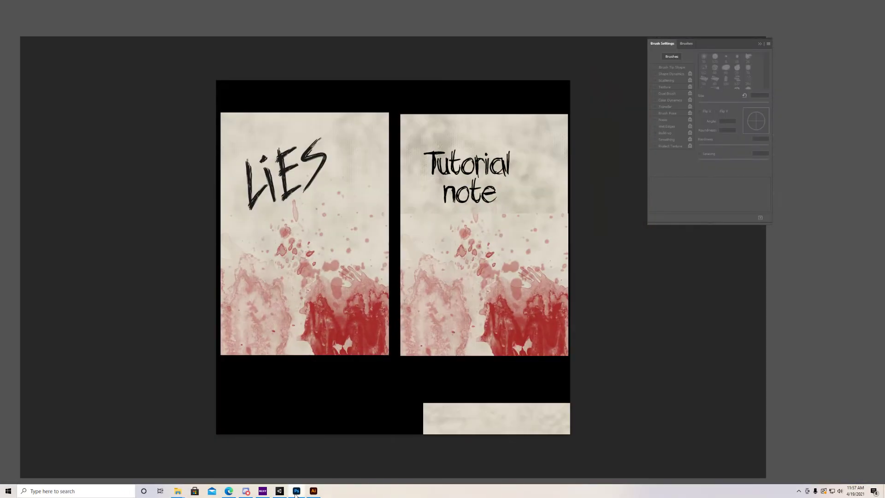
{"action": "left_click", "coordinate": [279, 491]}
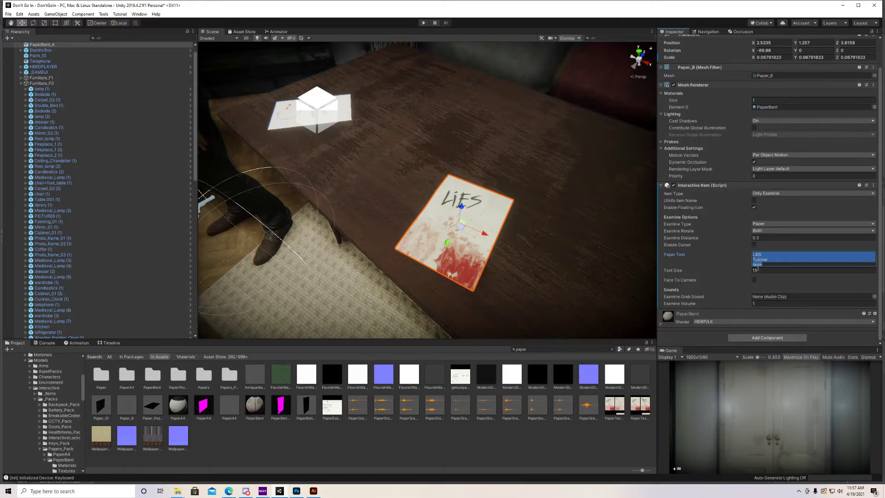
{"action": "left_click", "coordinate": [756, 265]}
{"action": "key", "text": "BackSpace"}
{"action": "type", "text": "n"}
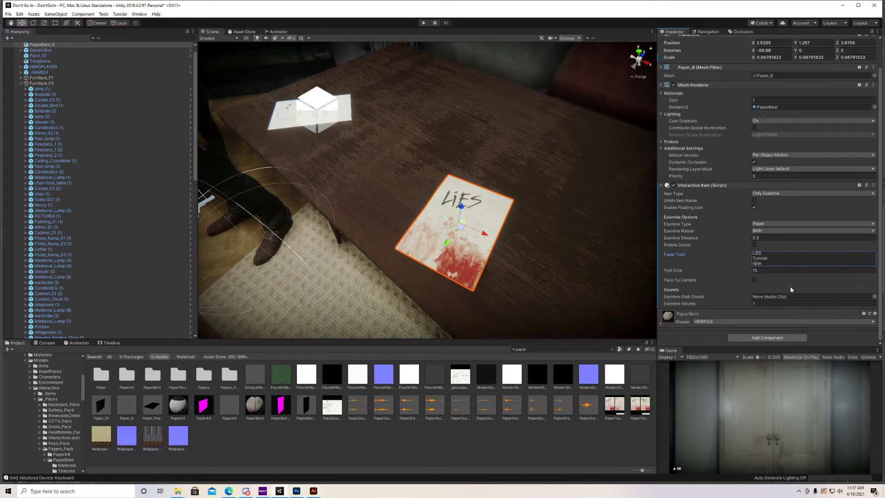
Search the audio clips for "paper", assign PaperGrab06 as the examine grab sound and set the examine volume to 0.3.
{"action": "left_click", "coordinate": [875, 297]}
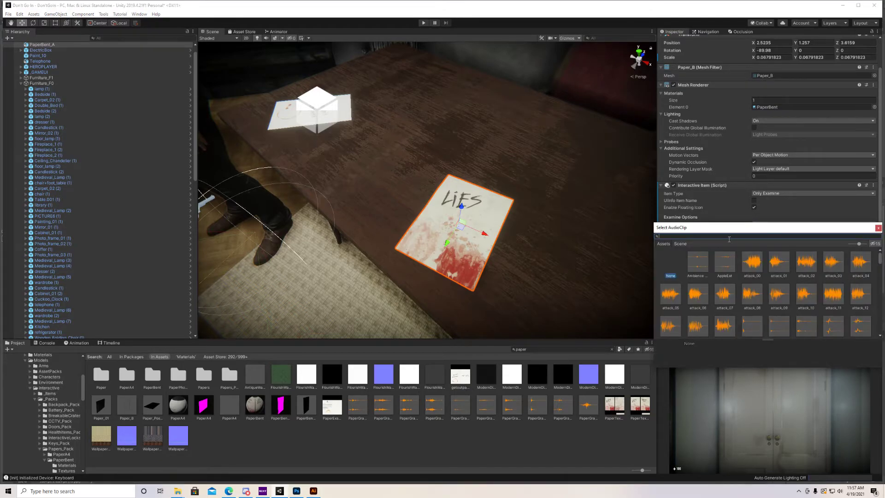
{"action": "type", "text": "paper"}
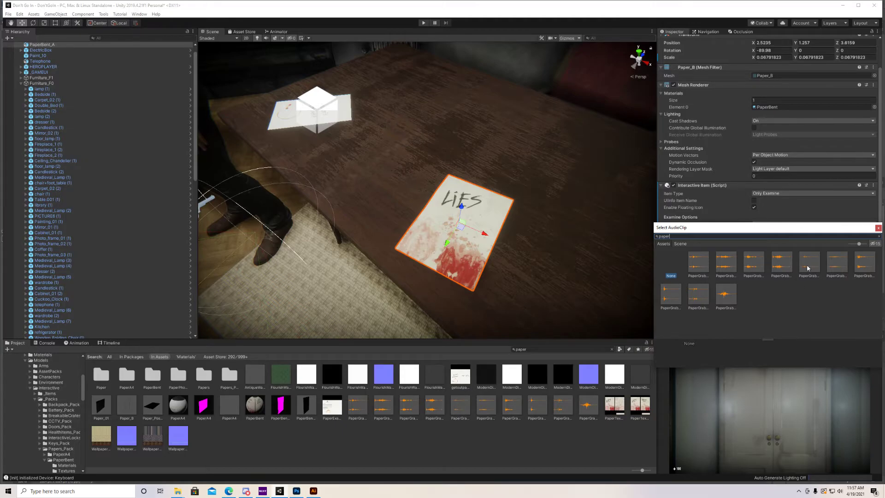
{"action": "left_click", "coordinate": [808, 268]}
{"action": "left_click", "coordinate": [837, 266]}
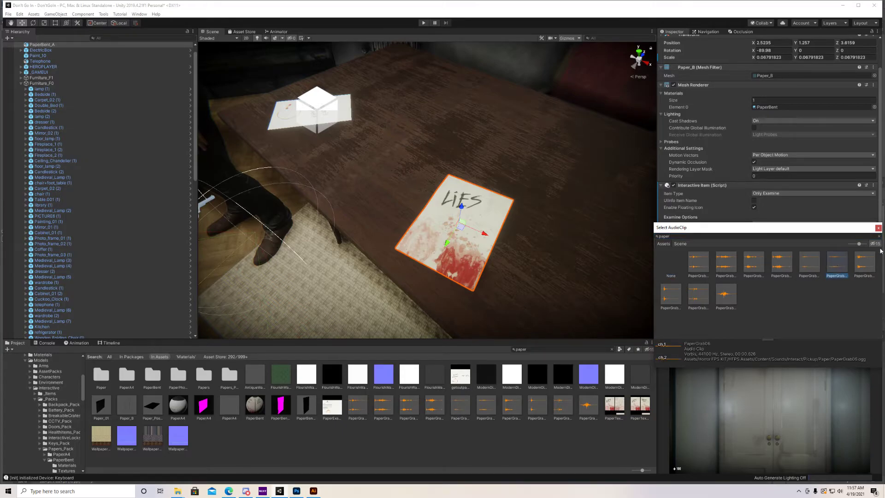
{"action": "left_click", "coordinate": [878, 228]}
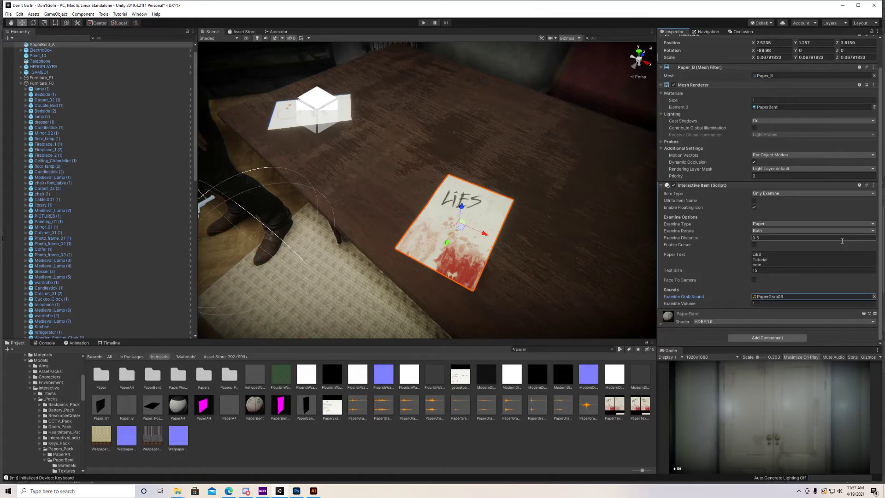
{"action": "left_click", "coordinate": [765, 305]}
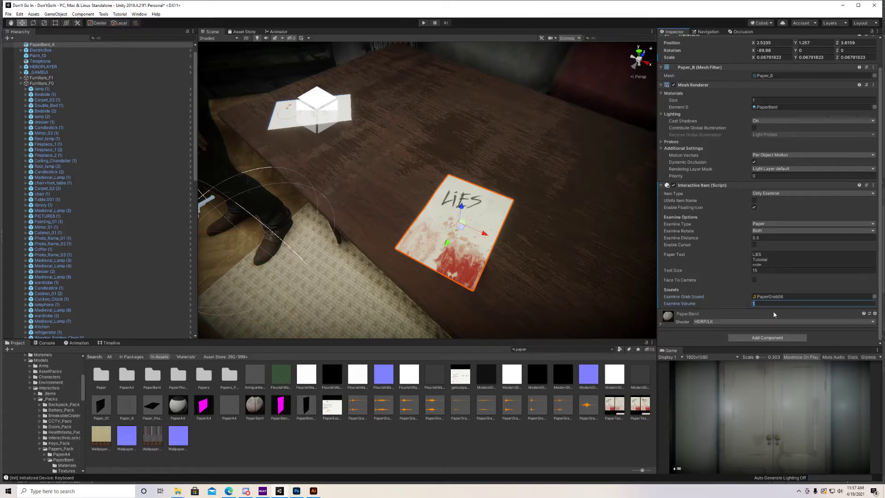
{"action": "type", "text": ".3"}
Add a Rigidbody to PaperBent_A with Is Kinematic enabled and Use Gravity disabled.
{"action": "scroll", "coordinate": [717, 266], "scroll_direction": "up", "scroll_amount": 3}
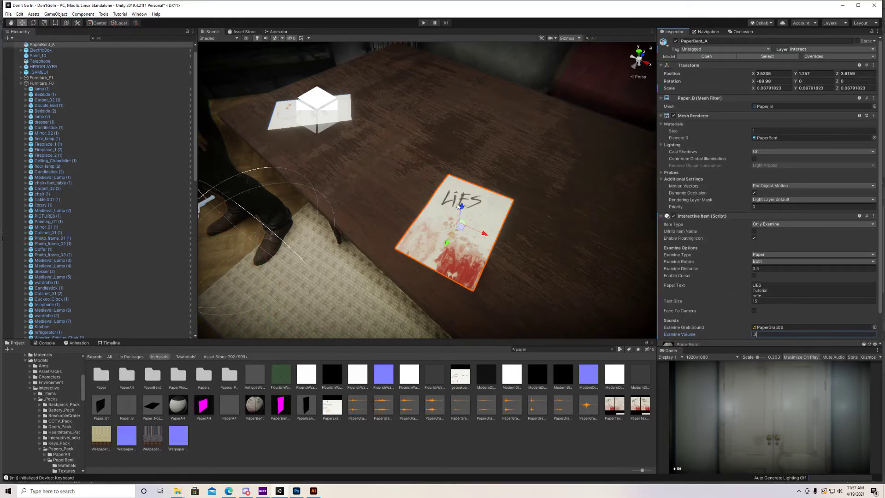
{"action": "left_click", "coordinate": [83, 13]}
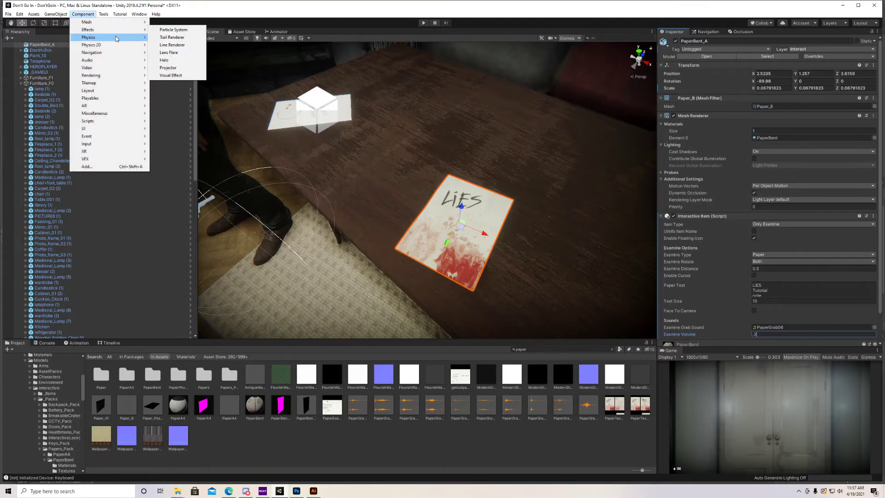
{"action": "mouse_move", "coordinate": [116, 38]}
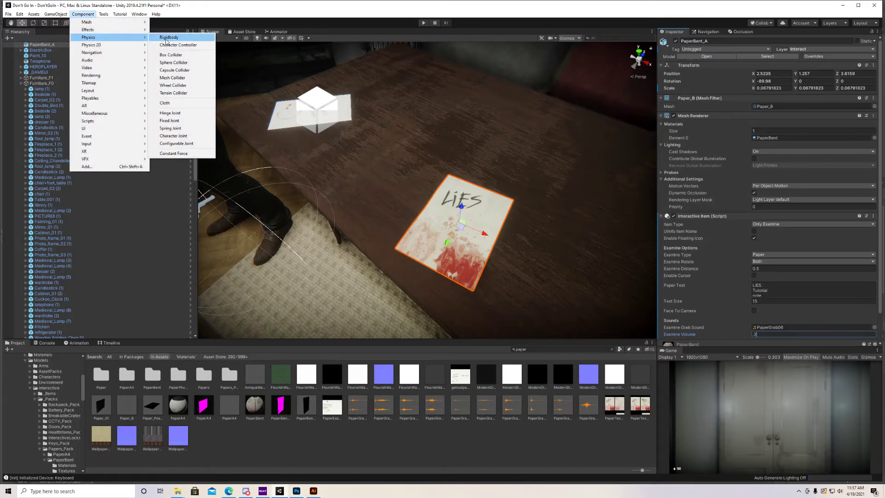
{"action": "left_click", "coordinate": [167, 38]}
{"action": "scroll", "coordinate": [714, 263], "scroll_direction": "down", "scroll_amount": 5}
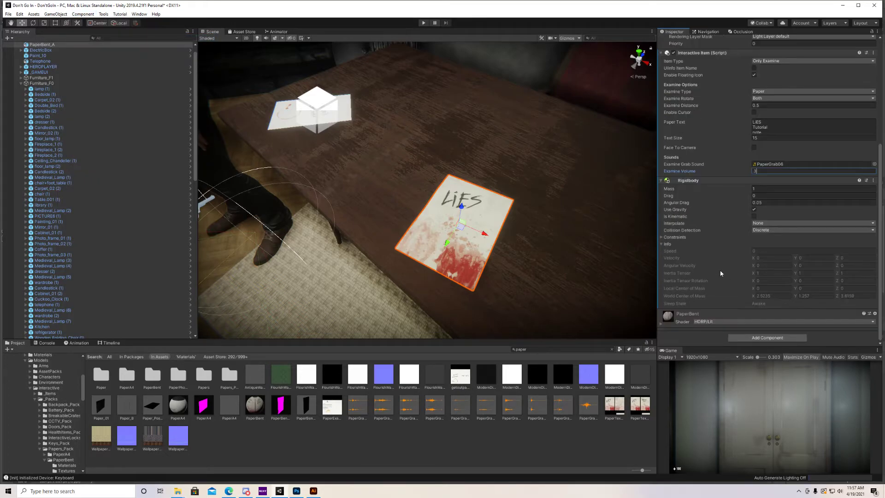
{"action": "left_click", "coordinate": [755, 216]}
{"action": "left_click", "coordinate": [755, 209]}
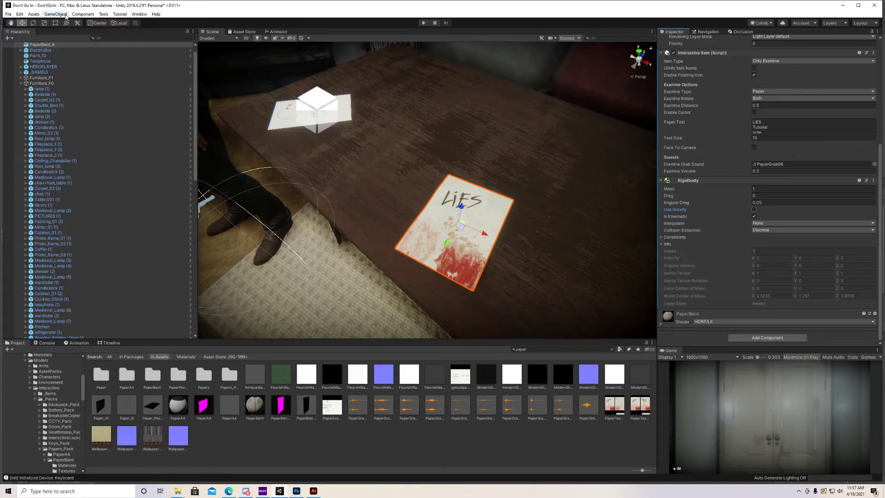
Add a Box Collider to PaperBent_A and make it a trigger.
{"action": "left_click", "coordinate": [83, 14]}
{"action": "mouse_move", "coordinate": [109, 37]}
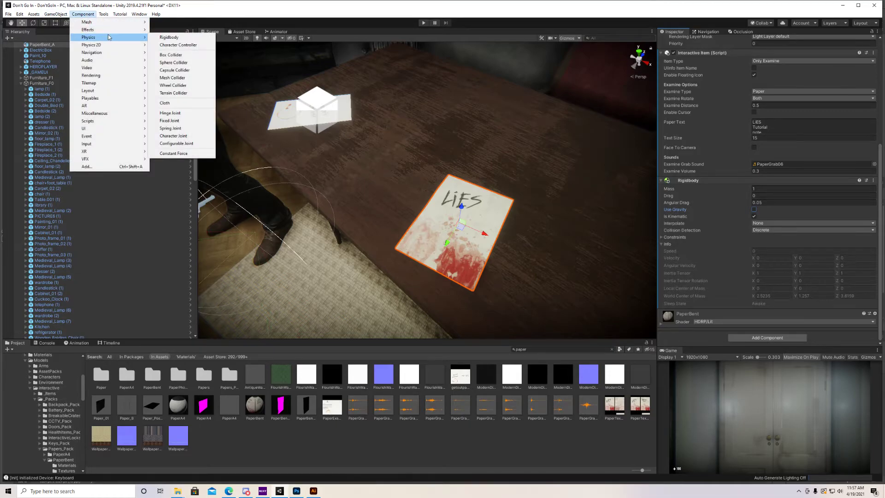
{"action": "left_click", "coordinate": [198, 55]}
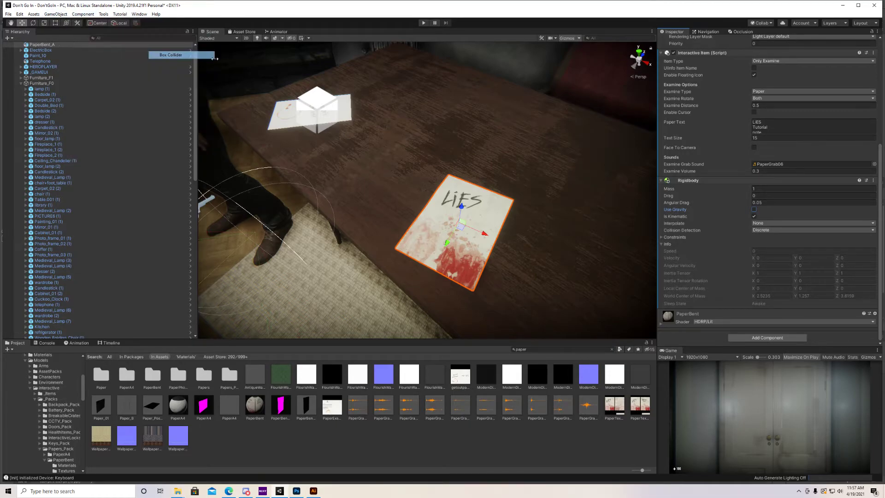
{"action": "scroll", "coordinate": [738, 293], "scroll_direction": "down", "scroll_amount": 3}
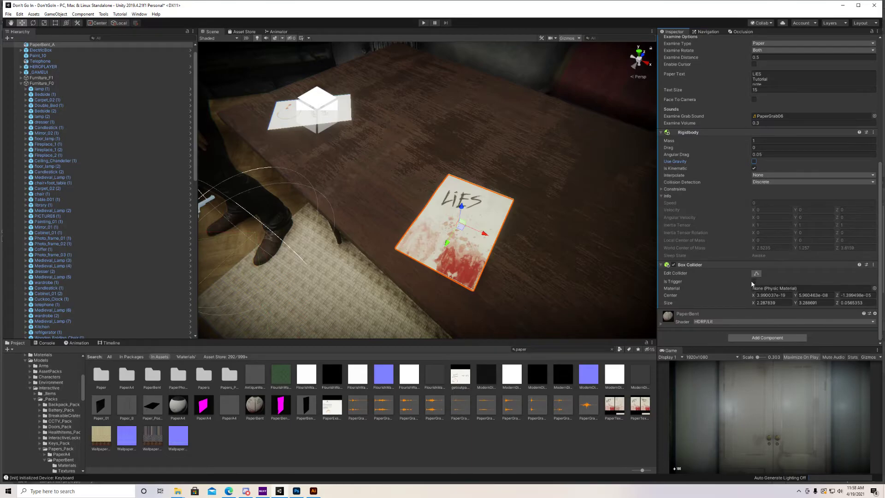
{"action": "left_click", "coordinate": [754, 281]}
Play-test the scene by examining the new note, pausing to compare it with the Photoshop texture and resuming the game.
{"action": "left_click", "coordinate": [422, 23]}
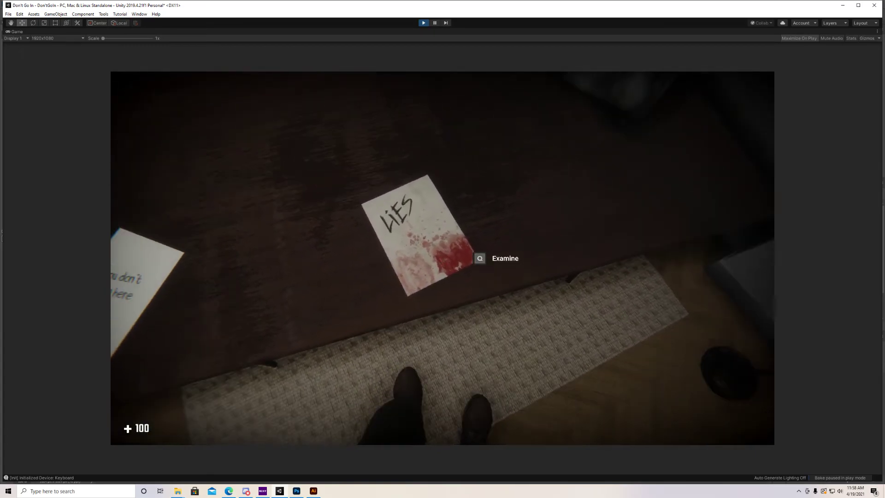
{"action": "key", "text": "q"}
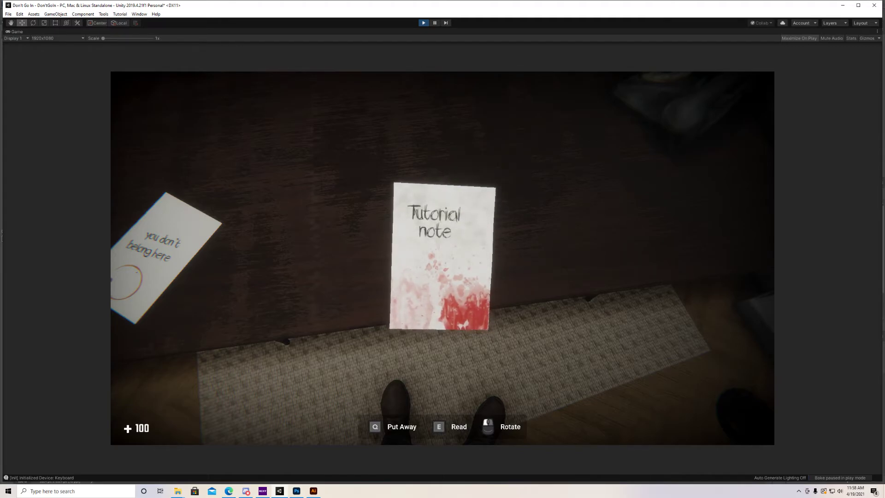
{"action": "key", "text": "Escape"}
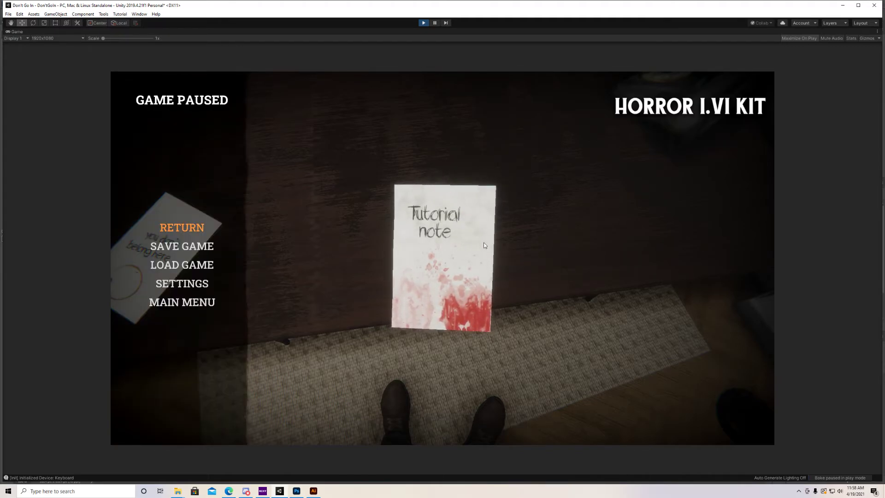
{"action": "left_click", "coordinate": [296, 491]}
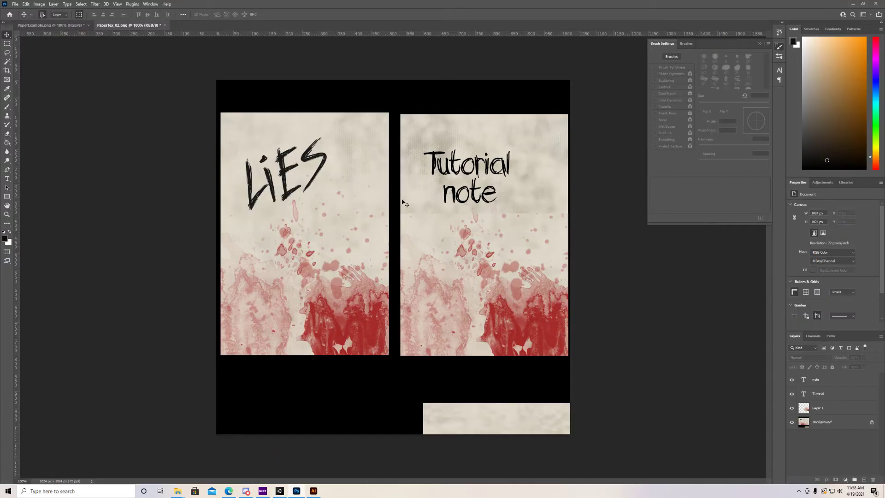
{"action": "left_click", "coordinate": [279, 491]}
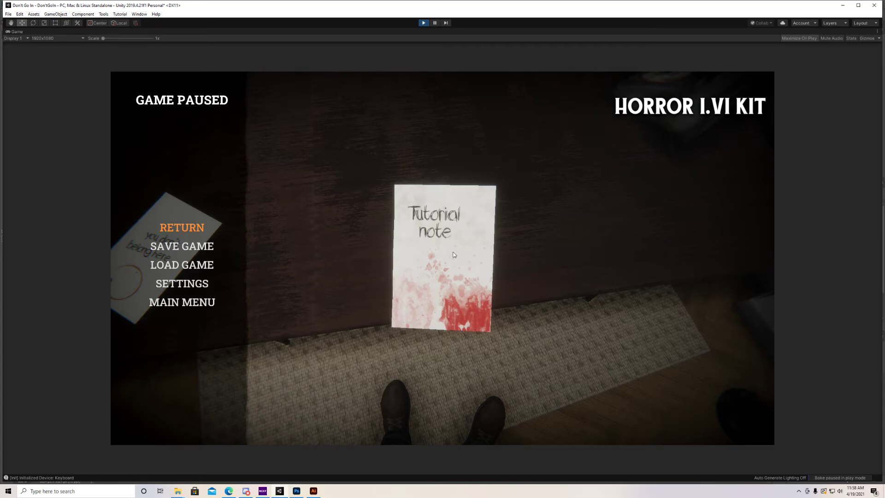
{"action": "key", "text": "Escape"}
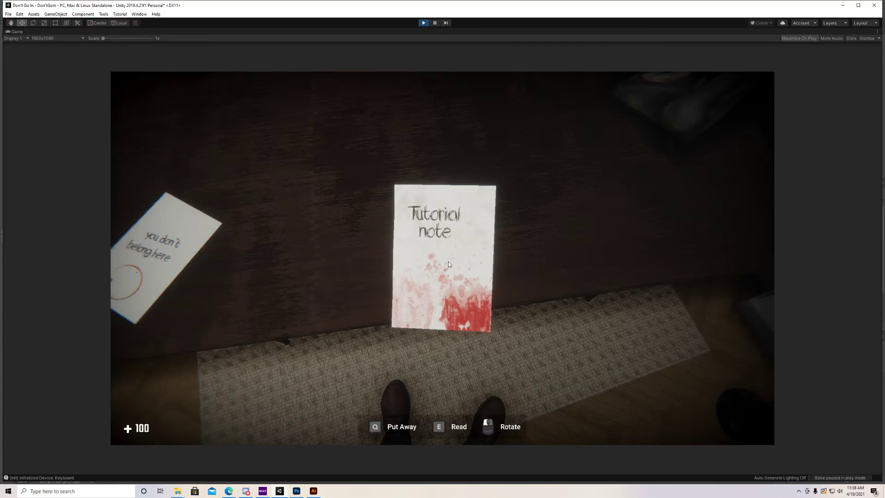
Play-test the LIES note by rotating it, showing and hiding its readable text, and putting it away.
{"action": "left_click_drag", "start_coordinate": [448, 264], "coordinate": [581, 268]}
{"action": "key", "text": "Escape"}
{"action": "key", "text": "Escape"}
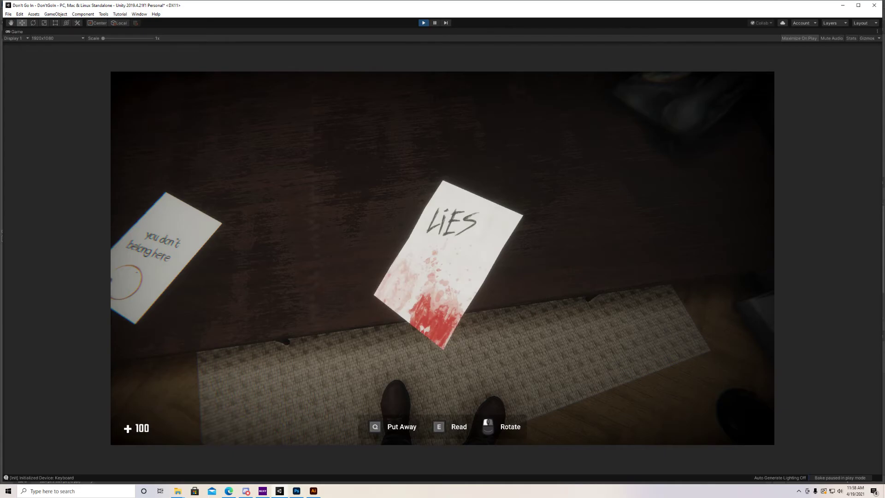
{"action": "key", "text": "q"}
{"action": "key", "text": "e"}
{"action": "key", "text": "e"}
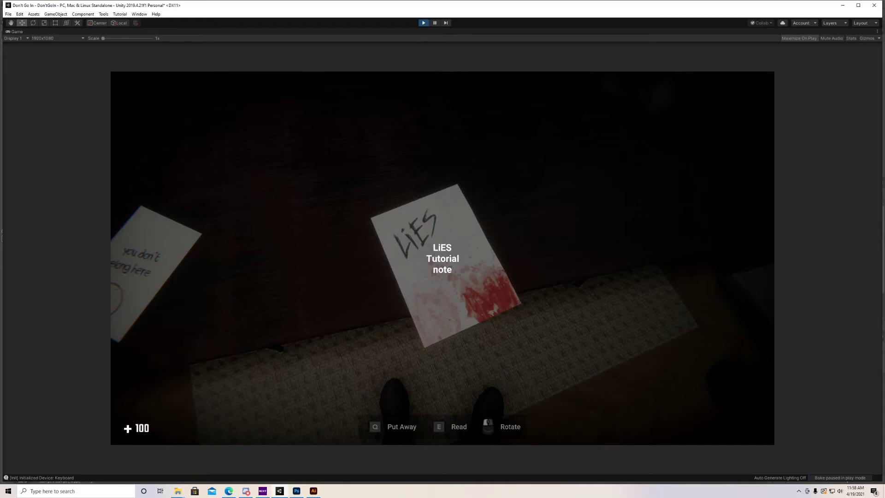
{"action": "key", "text": "e"}
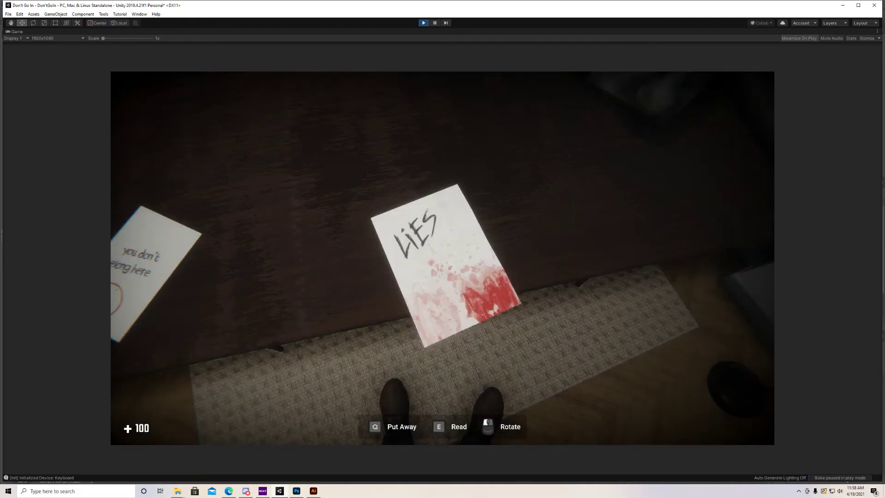
{"action": "key", "text": "q"}
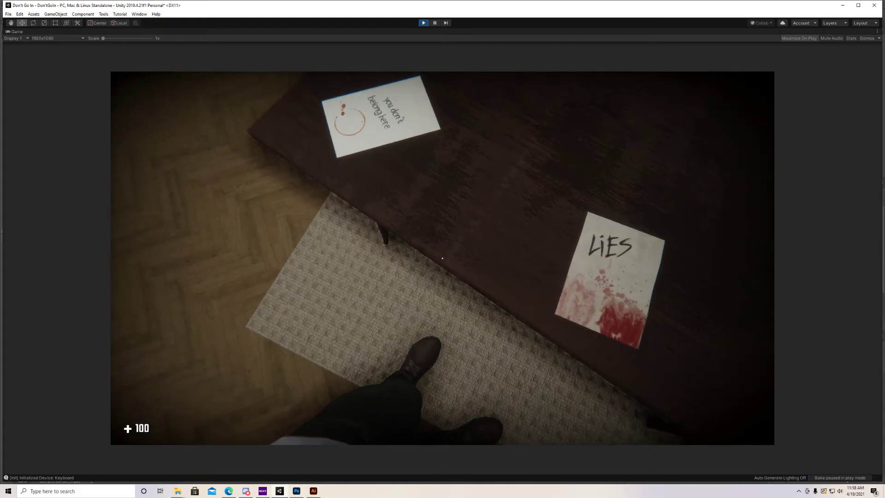
Examine the "you don't belong here" note in the running game, rotate it, toggle its readable text and put it away.
{"action": "key", "text": "e"}
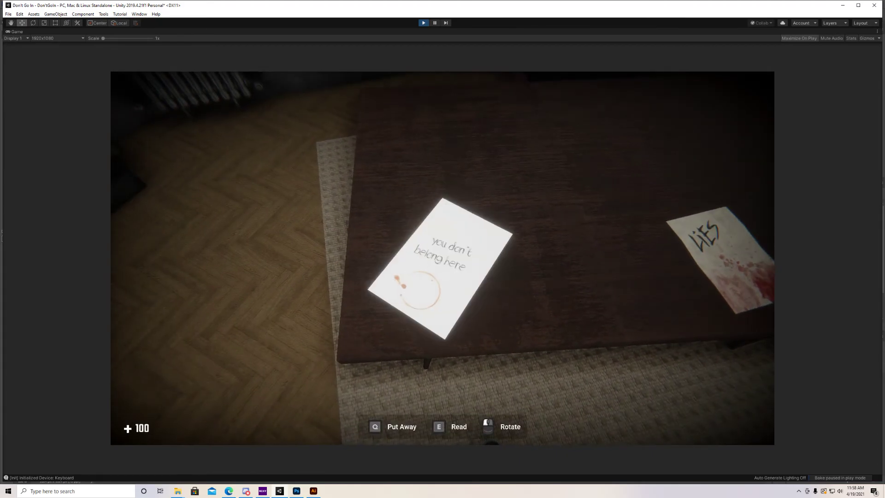
{"action": "left_click_drag", "start_coordinate": [443, 249], "coordinate": [498, 249]}
{"action": "key", "text": "e"}
{"action": "key", "text": "e"}
{"action": "key", "text": "q"}
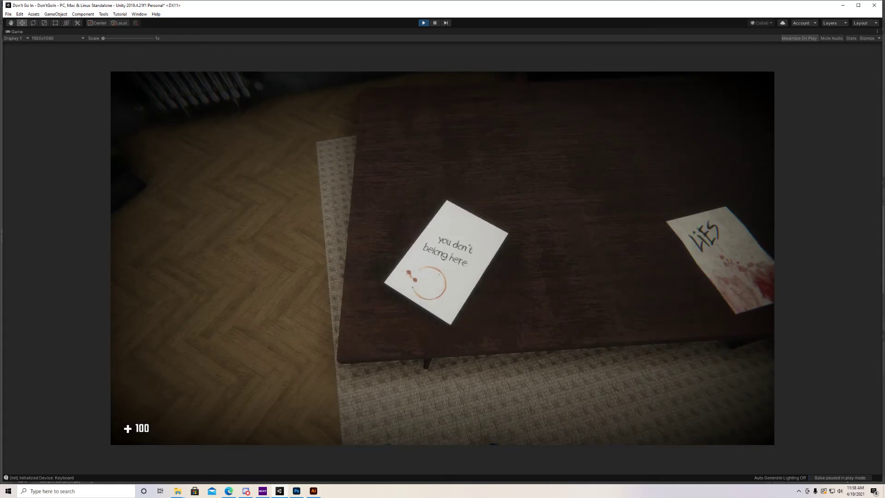
Pause the game and look through the coffee stain vectors on Freepik in the browser.
{"action": "key", "text": "Escape"}
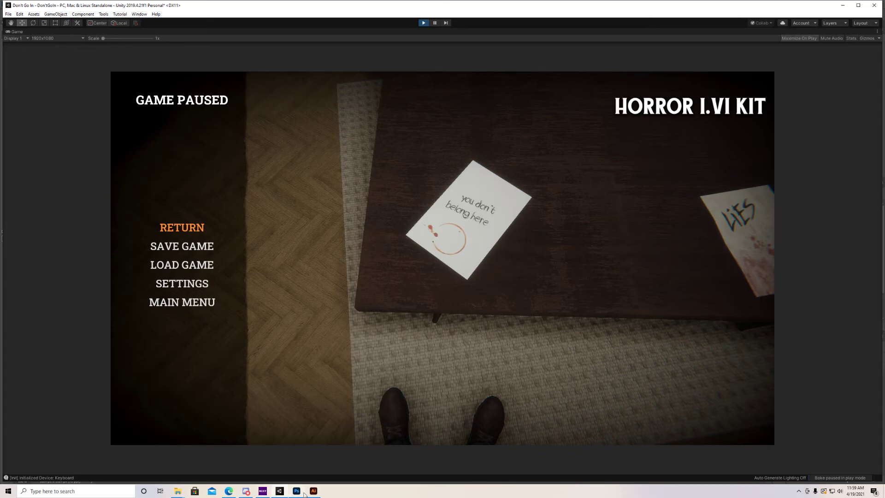
{"action": "left_click", "coordinate": [229, 491]}
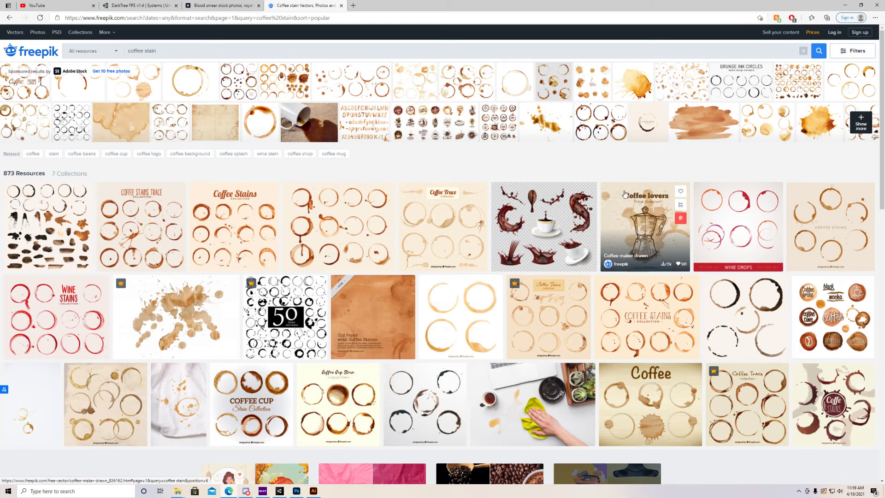
{"action": "scroll", "coordinate": [574, 172], "scroll_direction": "down", "scroll_amount": 4}
{"action": "scroll", "coordinate": [576, 173], "scroll_direction": "up", "scroll_amount": 4}
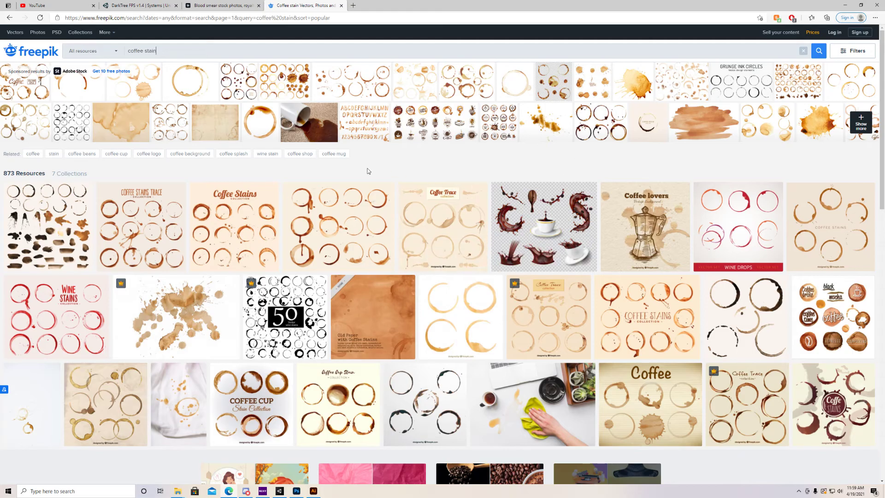
{"action": "left_click", "coordinate": [279, 491]}
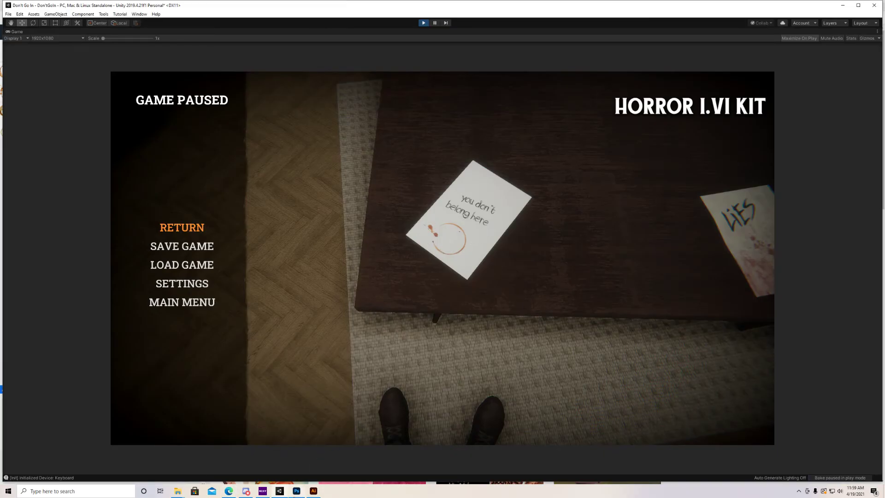
{"action": "left_click", "coordinate": [228, 491]}
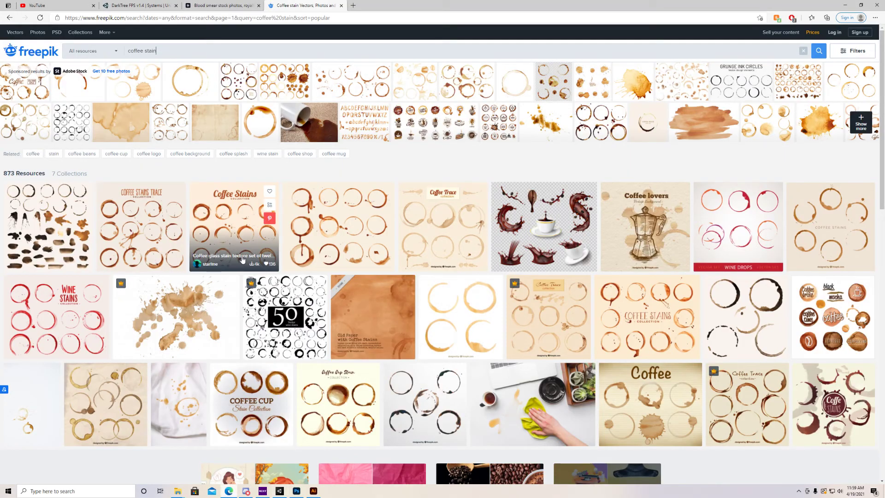
Browse the blood smear vectors on Adobe Stock, and return to the Freepik coffee stain results.
{"action": "left_click", "coordinate": [201, 5]}
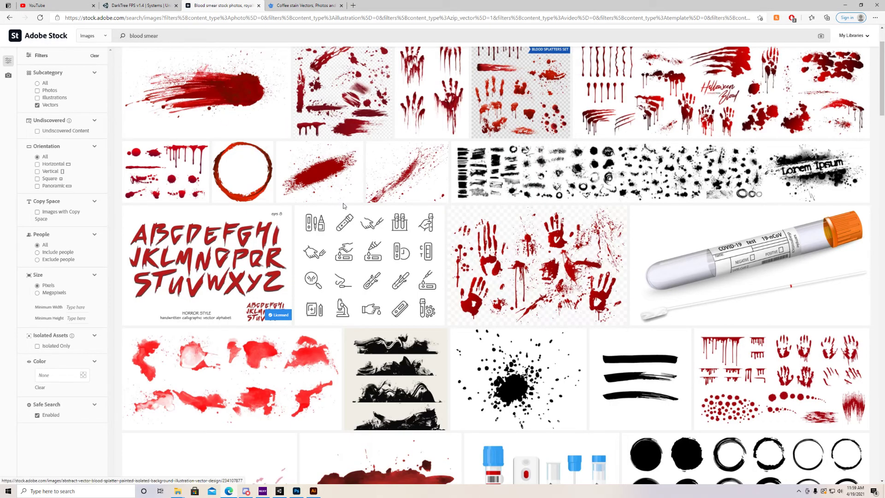
{"action": "scroll", "coordinate": [349, 229], "scroll_direction": "down", "scroll_amount": 5}
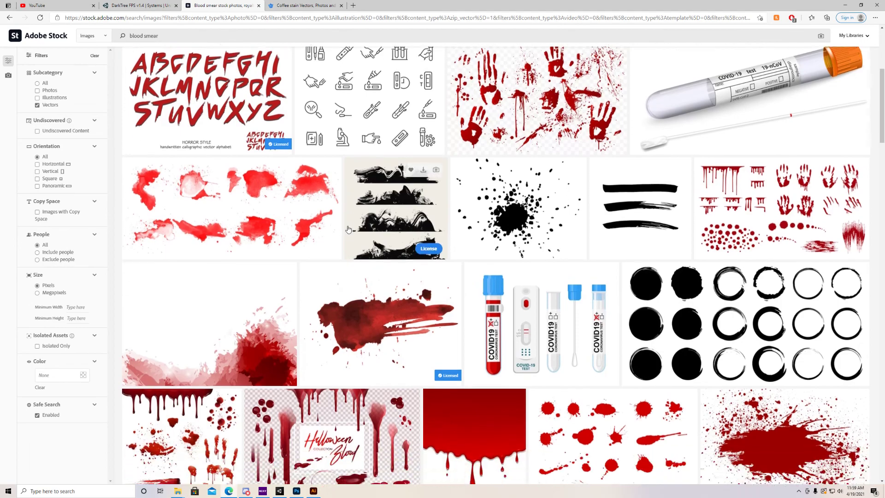
{"action": "scroll", "coordinate": [348, 229], "scroll_direction": "down", "scroll_amount": 2}
{"action": "scroll", "coordinate": [414, 249], "scroll_direction": "down", "scroll_amount": 5}
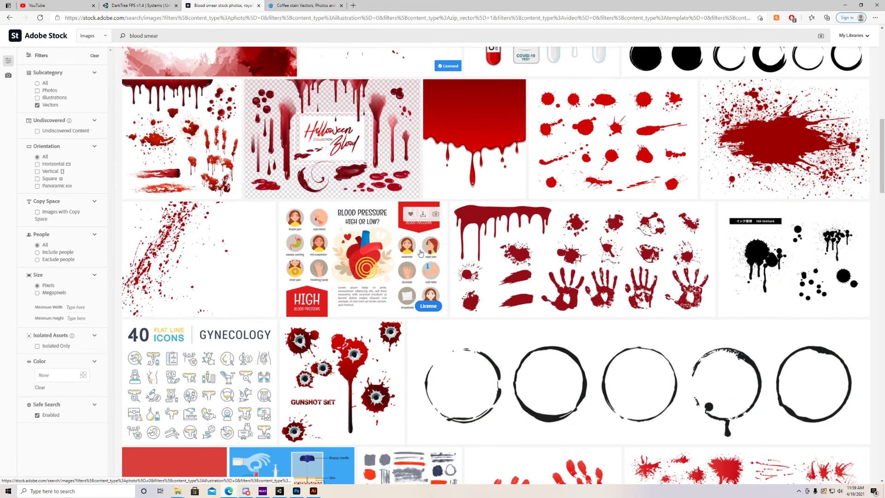
{"action": "scroll", "coordinate": [413, 249], "scroll_direction": "down", "scroll_amount": 3}
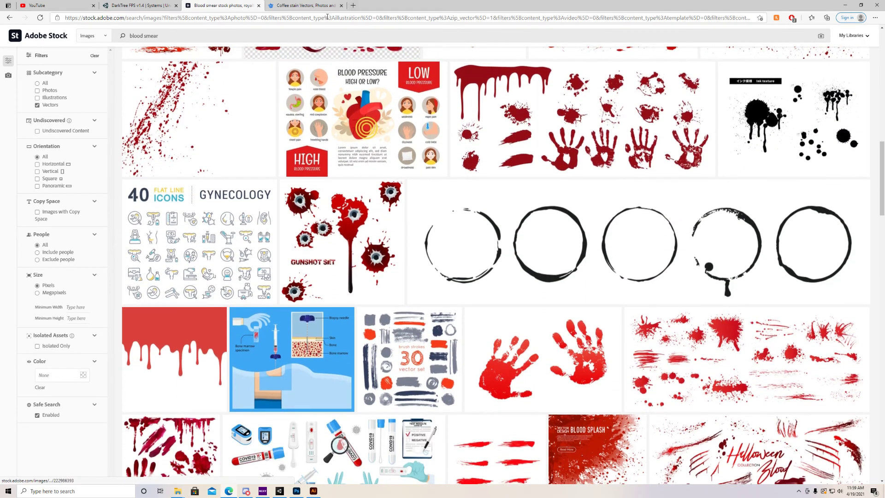
{"action": "left_click", "coordinate": [313, 6]}
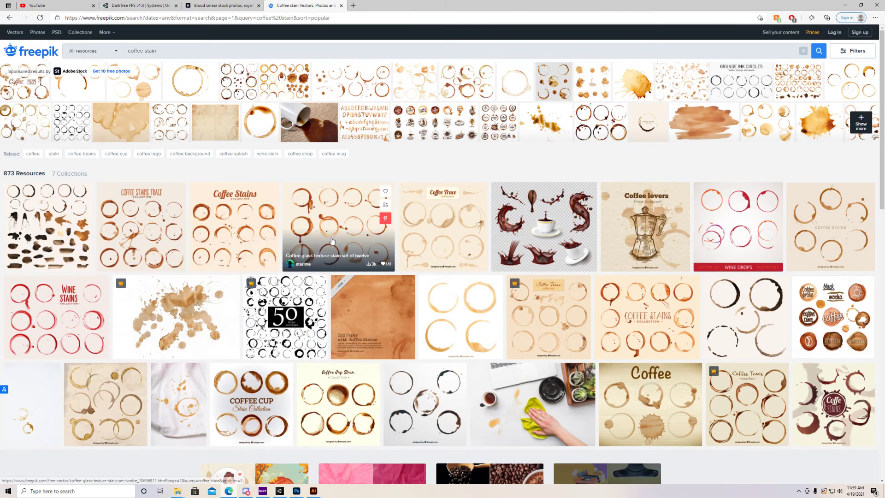
Bring a coffee ring stain from the Illustrator set into the Photoshop paper texture as a vector smart object.
{"action": "left_click", "coordinate": [316, 491]}
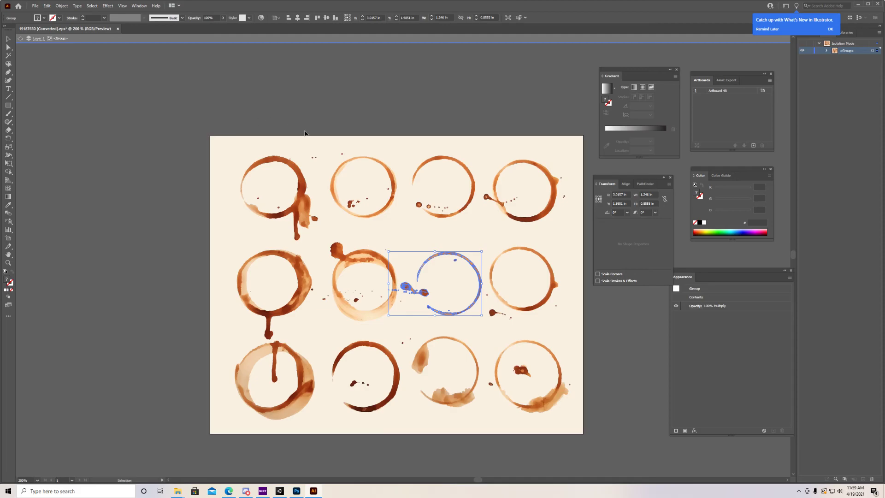
{"action": "left_click_drag", "start_coordinate": [456, 220], "coordinate": [534, 268]}
{"action": "key", "text": "Return"}
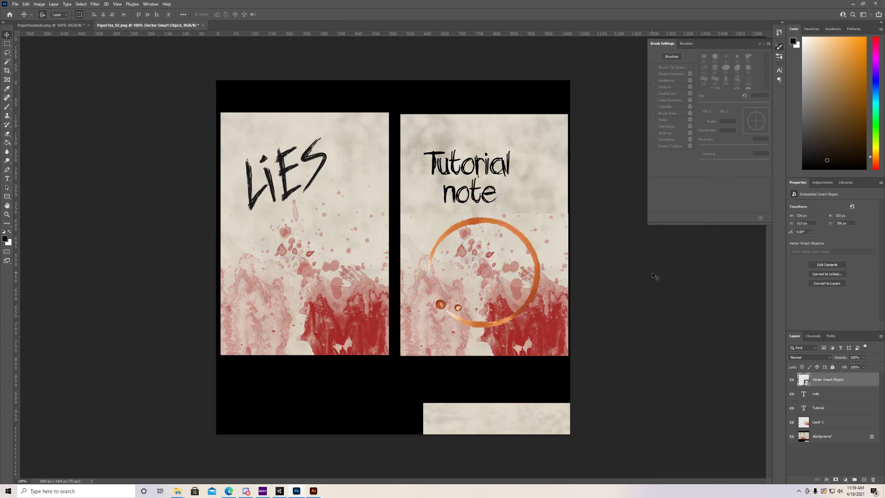
Reposition the coffee ring on the Tutorial note, and delete both the blood overlay layer and the coffee ring layer.
{"action": "left_click_drag", "start_coordinate": [472, 230], "coordinate": [431, 191]}
{"action": "left_click", "coordinate": [540, 272]}
{"action": "key", "text": "Delete"}
{"action": "left_click_drag", "start_coordinate": [509, 255], "coordinate": [533, 272]}
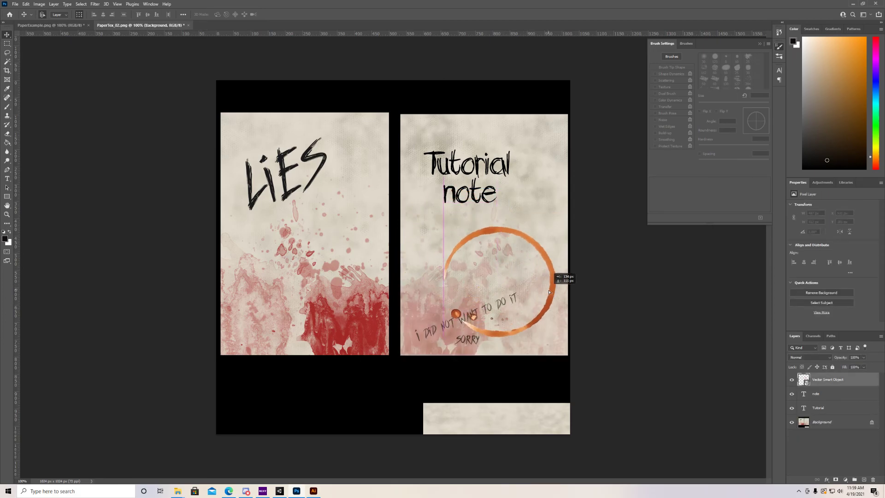
{"action": "mouse_move", "coordinate": [550, 292]}
{"action": "left_mouse_down"}
{"action": "mouse_move", "coordinate": [554, 287]}
{"action": "mouse_move", "coordinate": [560, 300]}
{"action": "mouse_move", "coordinate": [547, 291]}
{"action": "left_mouse_up"}
{"action": "key", "text": "Delete"}
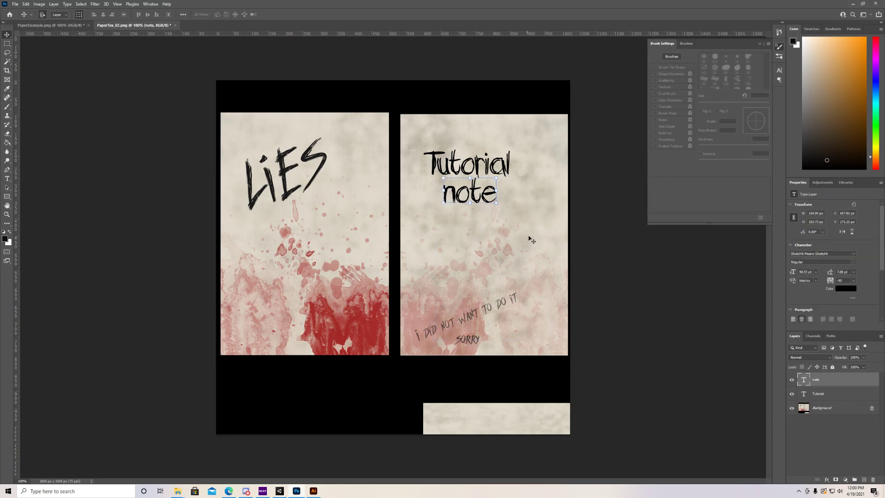
Deselect the note text layer and switch back to the paused game in Unity.
{"action": "left_click", "coordinate": [646, 289]}
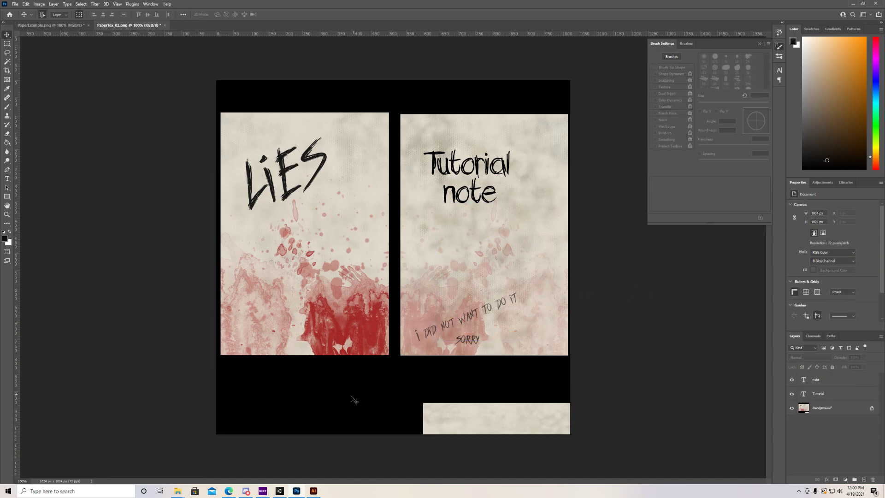
{"action": "left_click", "coordinate": [284, 491]}
{"action": "right_click", "coordinate": [283, 492]}
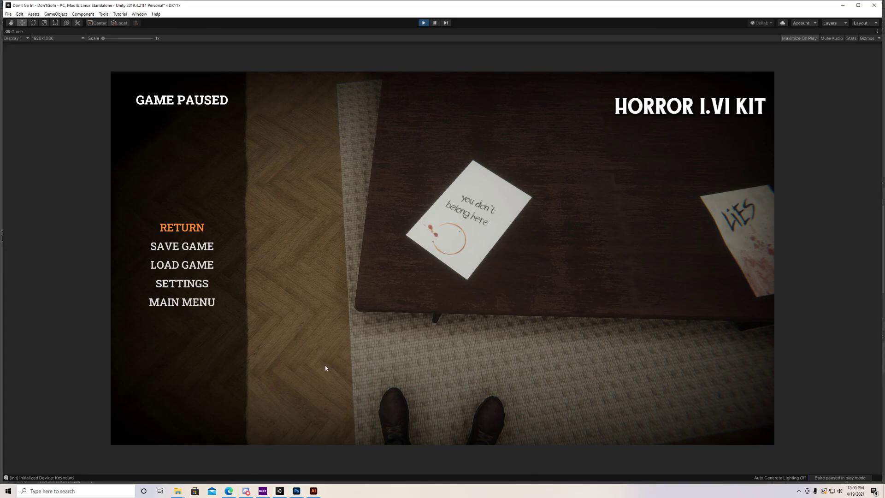